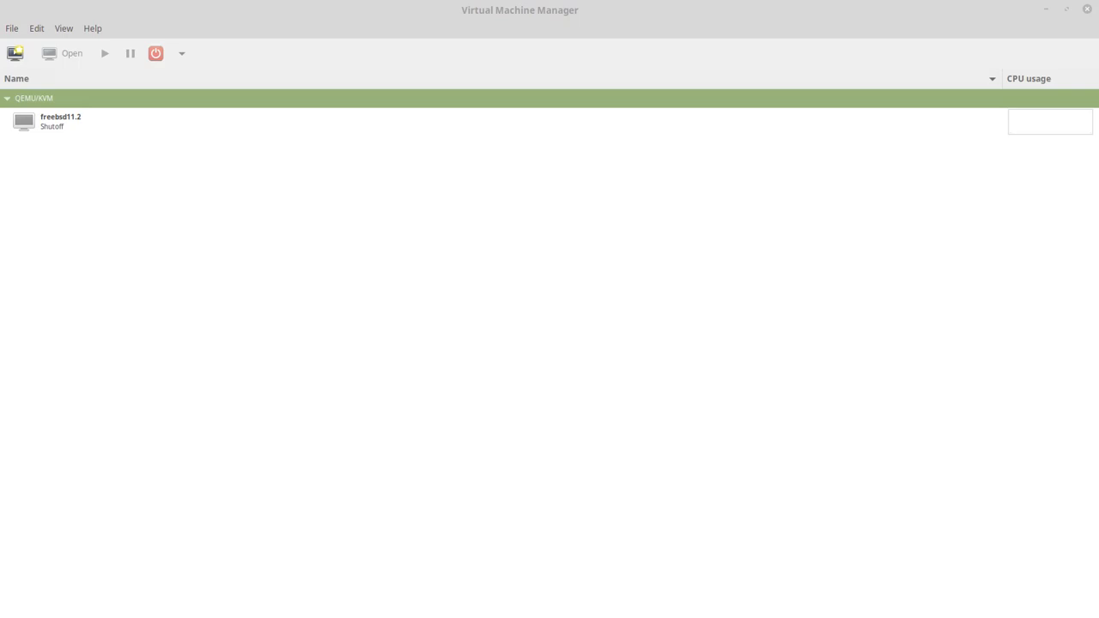
# - Create a new virtual machine from local install media, using the Fedora-MATE_Compiz-Live-x86_64-29-1.2.iso image from the ISO pool
pyautogui.click(12, 28)
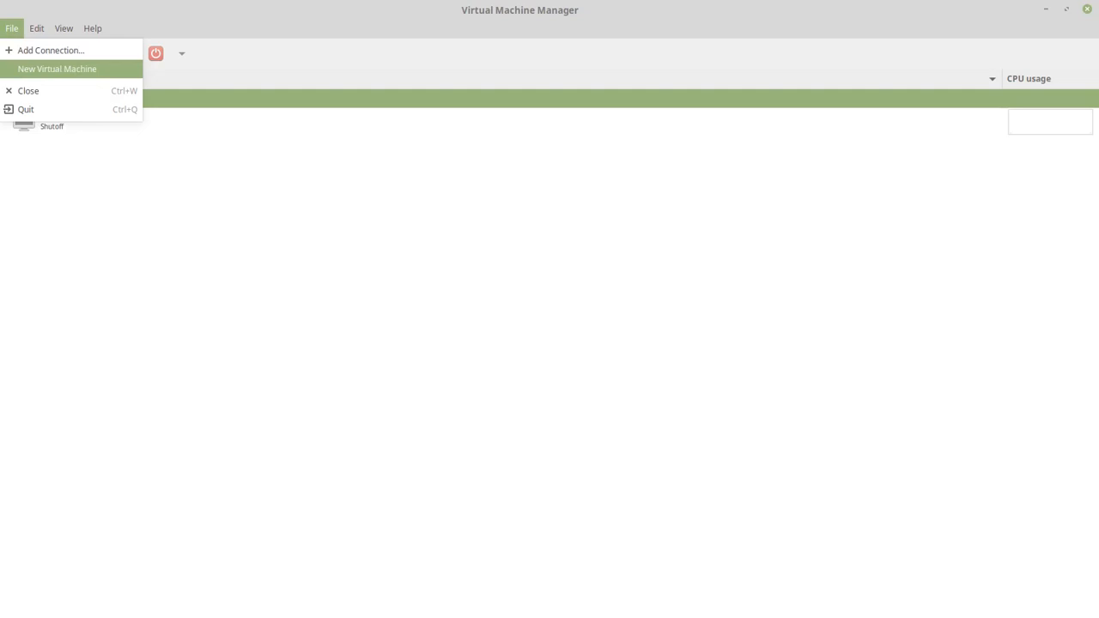
pyautogui.press('Return')
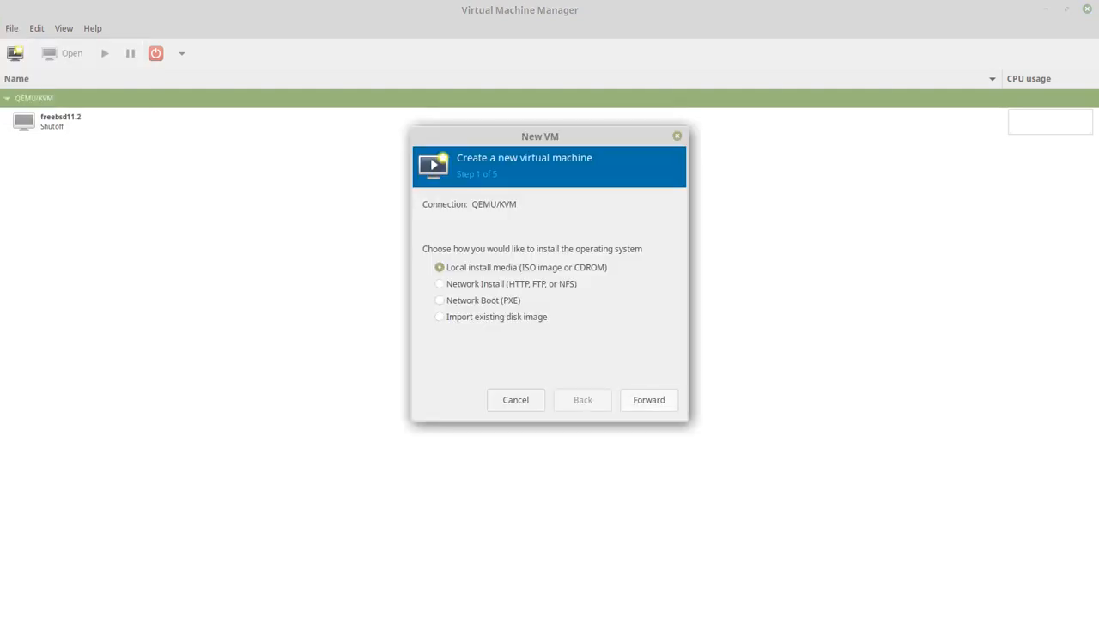
pyautogui.press('Return')
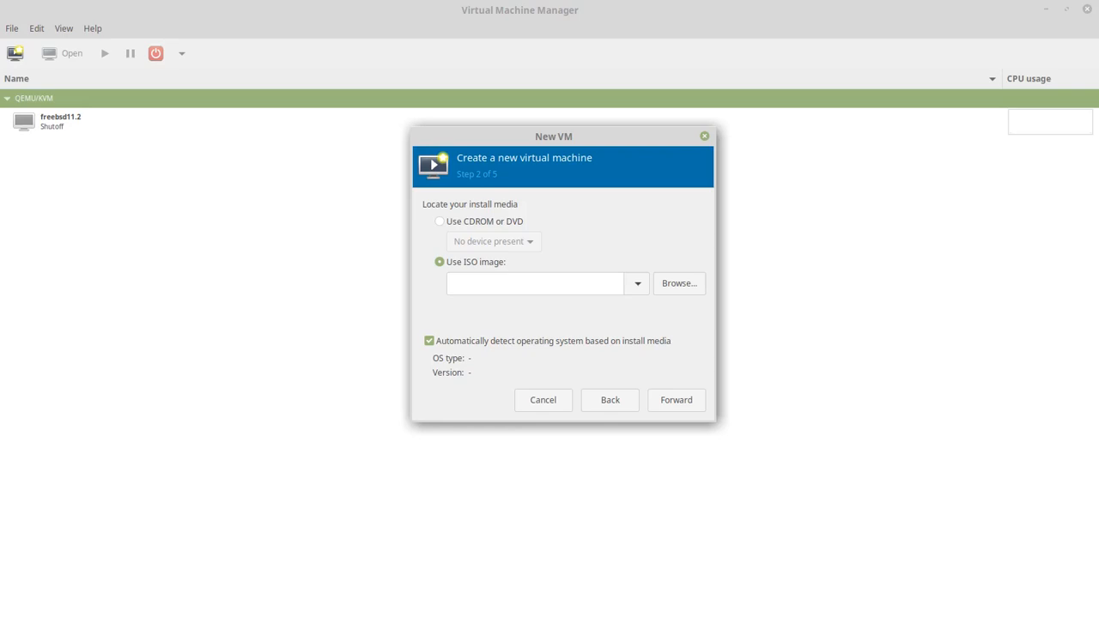
pyautogui.click(678, 283)
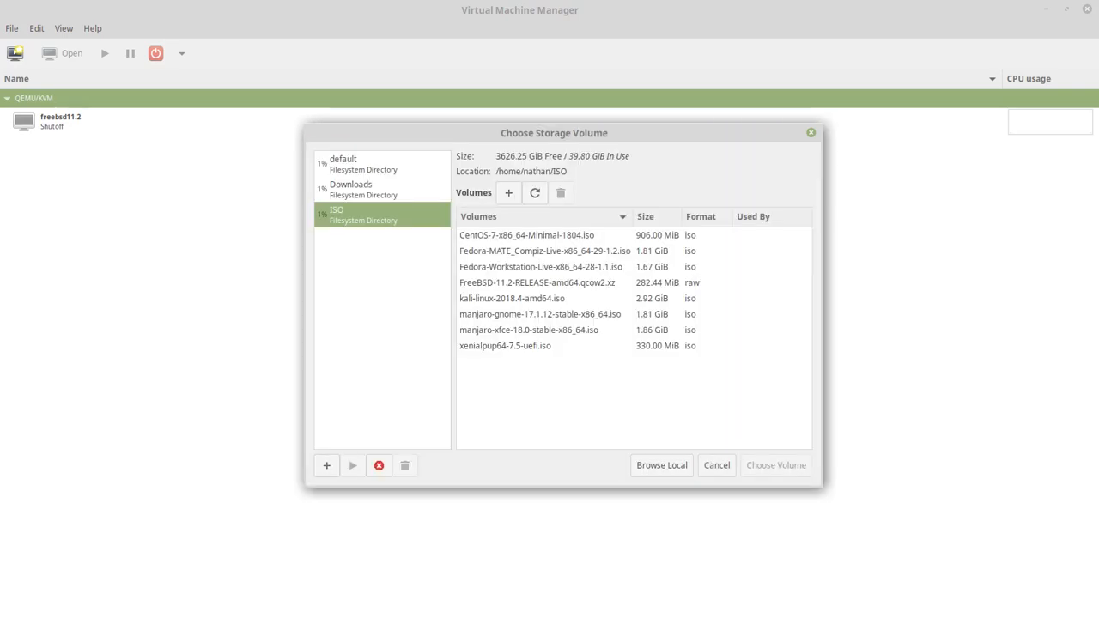
pyautogui.click(545, 252)
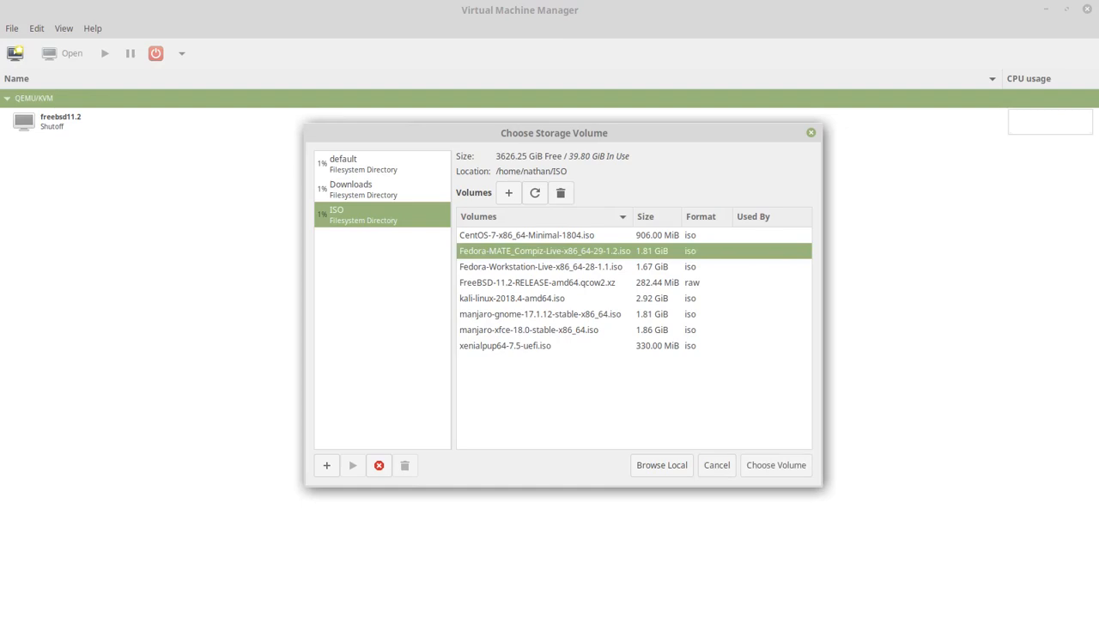
pyautogui.click(776, 466)
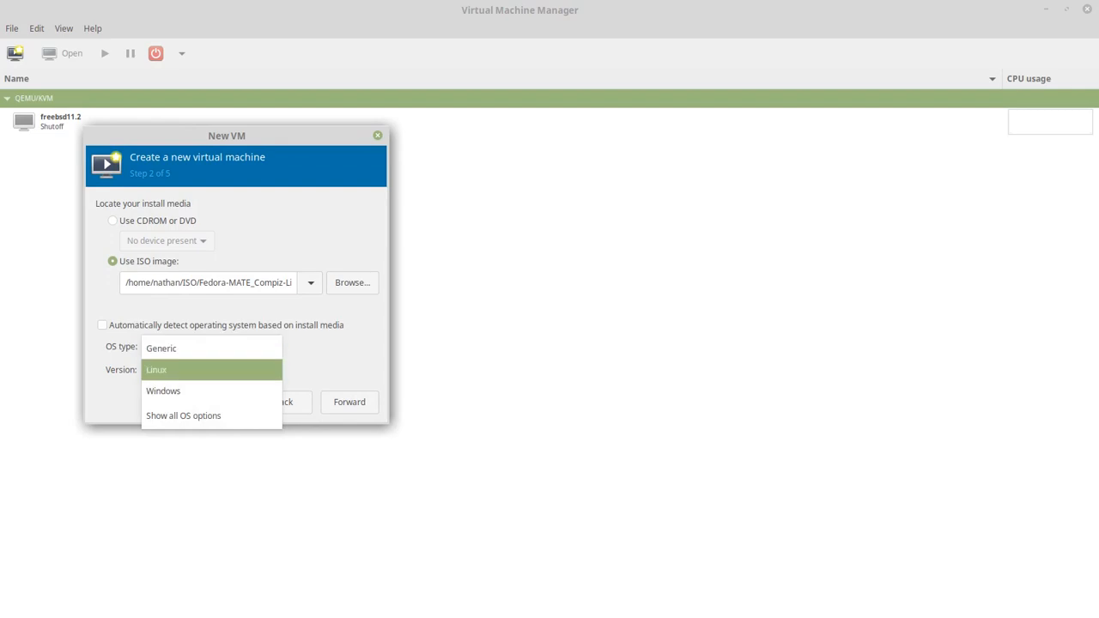
# - Set the OS type to Linux and the version to the generic Fedora entry from the full OS list, and continue
pyautogui.click(211, 370)
pyautogui.click(206, 369)
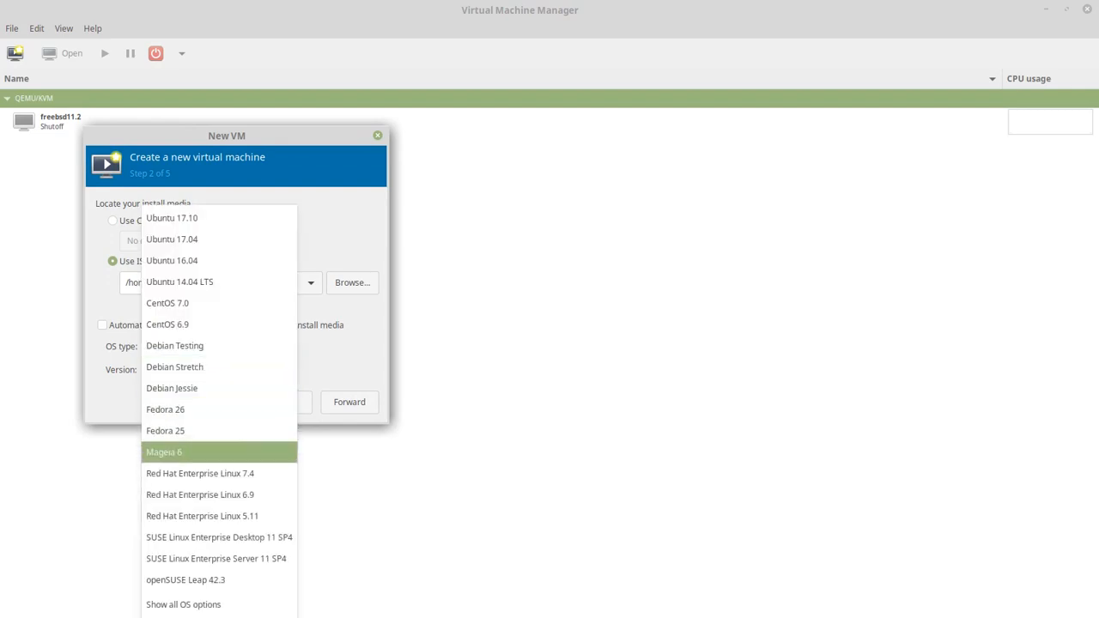
pyautogui.click(183, 604)
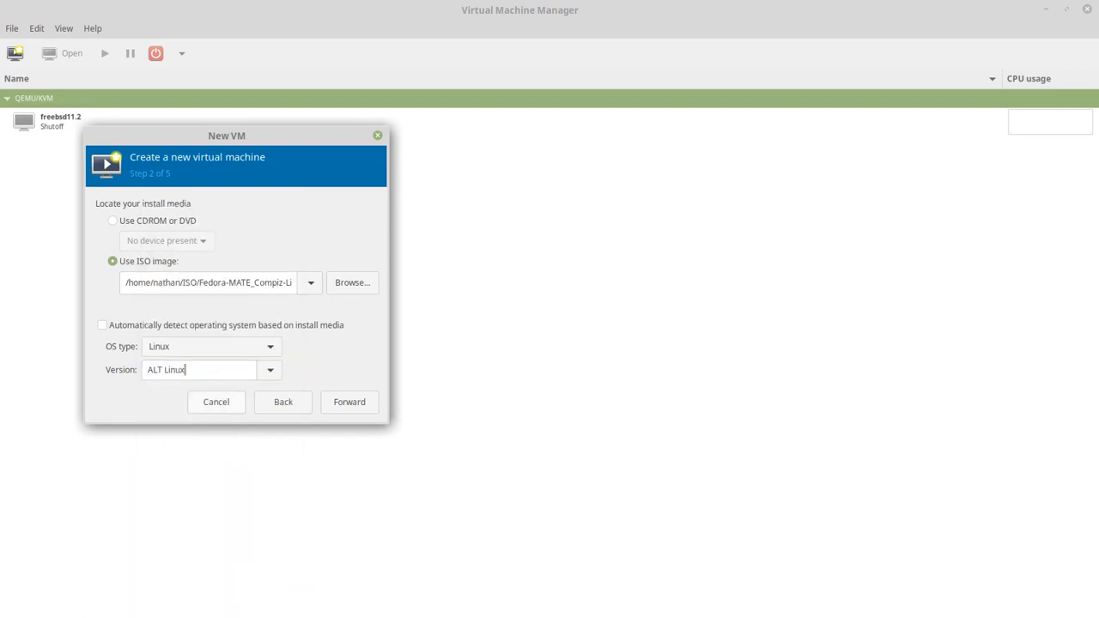
pyautogui.click(270, 370)
pyautogui.moveTo(249, 347)
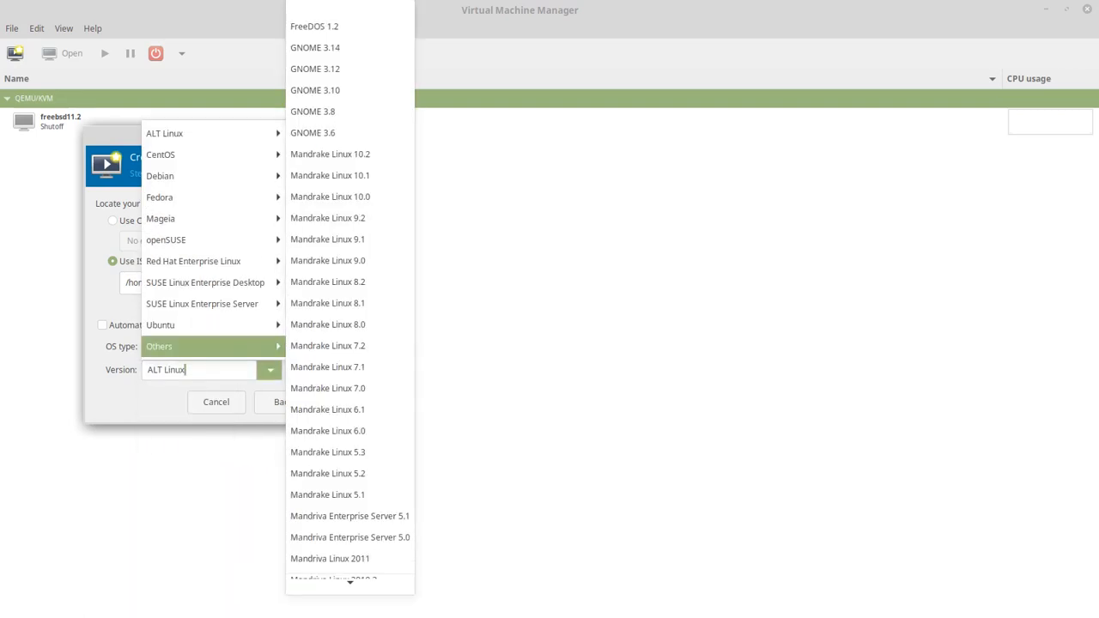
pyautogui.moveTo(215, 261)
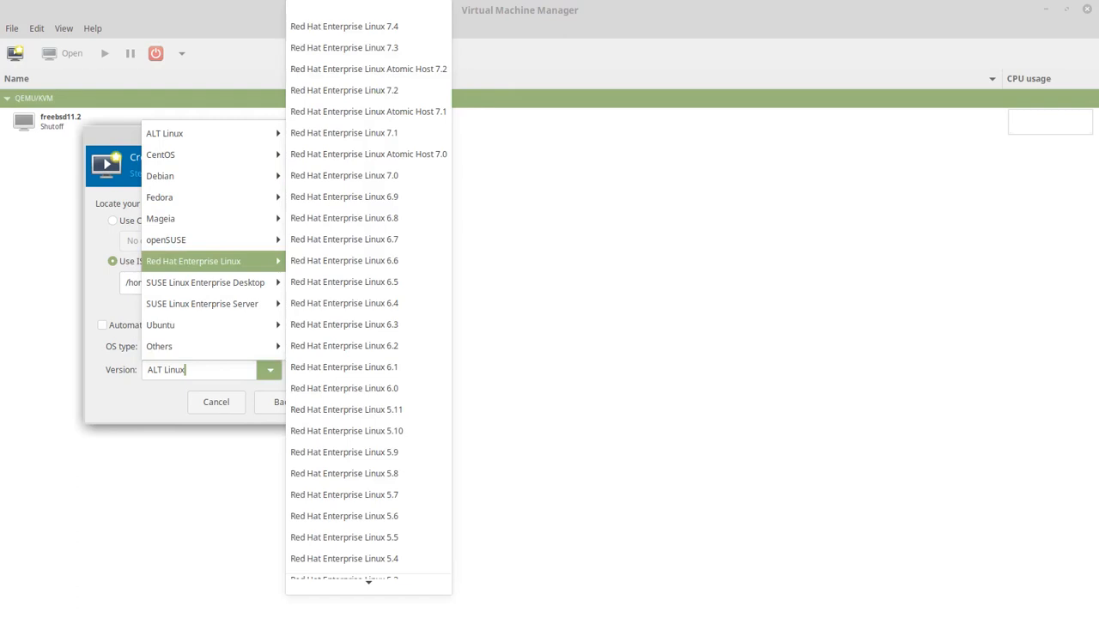
pyautogui.moveTo(215, 197)
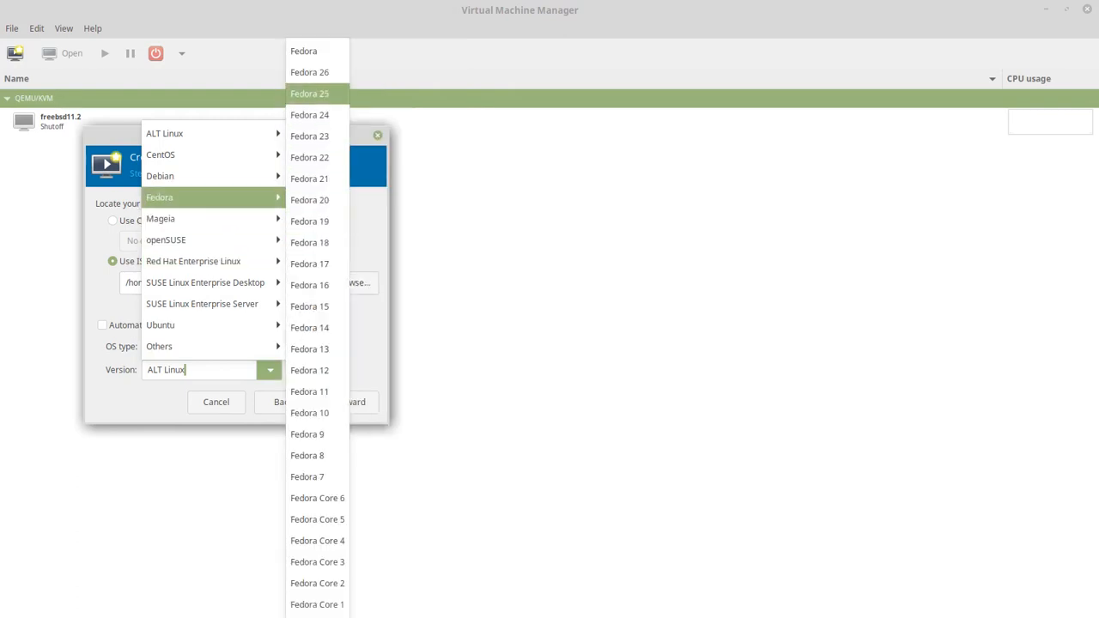
pyautogui.click(309, 52)
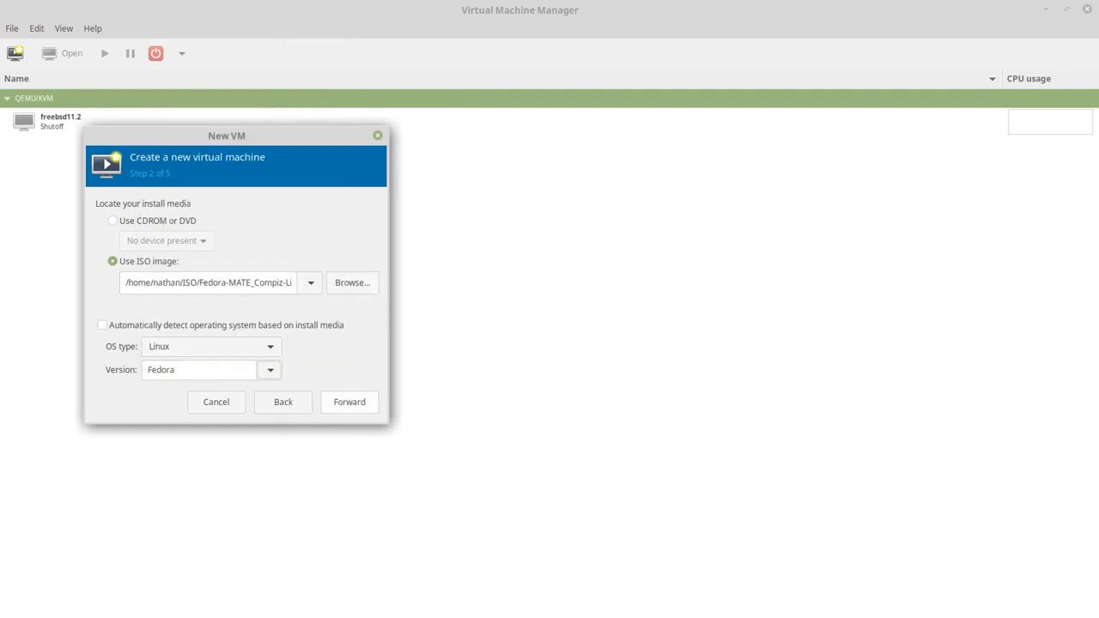
pyautogui.click(349, 402)
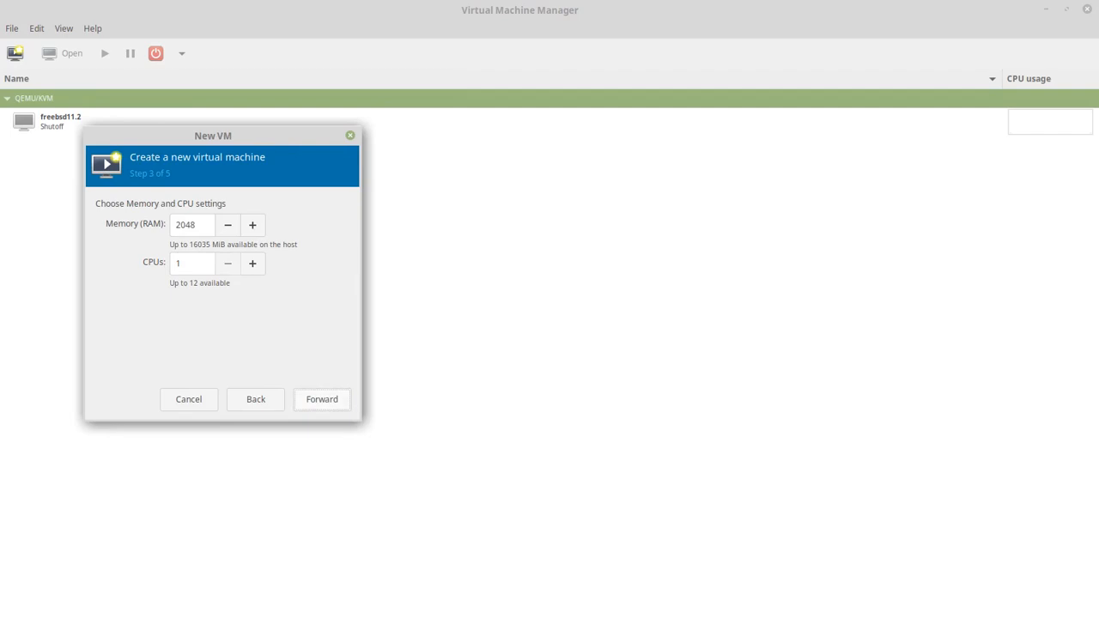
# - Give the virtual machine 6144 MiB of memory and 4 CPUs
pyautogui.write('4')
pyautogui.doubleClick(190, 225)
pyautogui.write('6144')
pyautogui.click(322, 399)
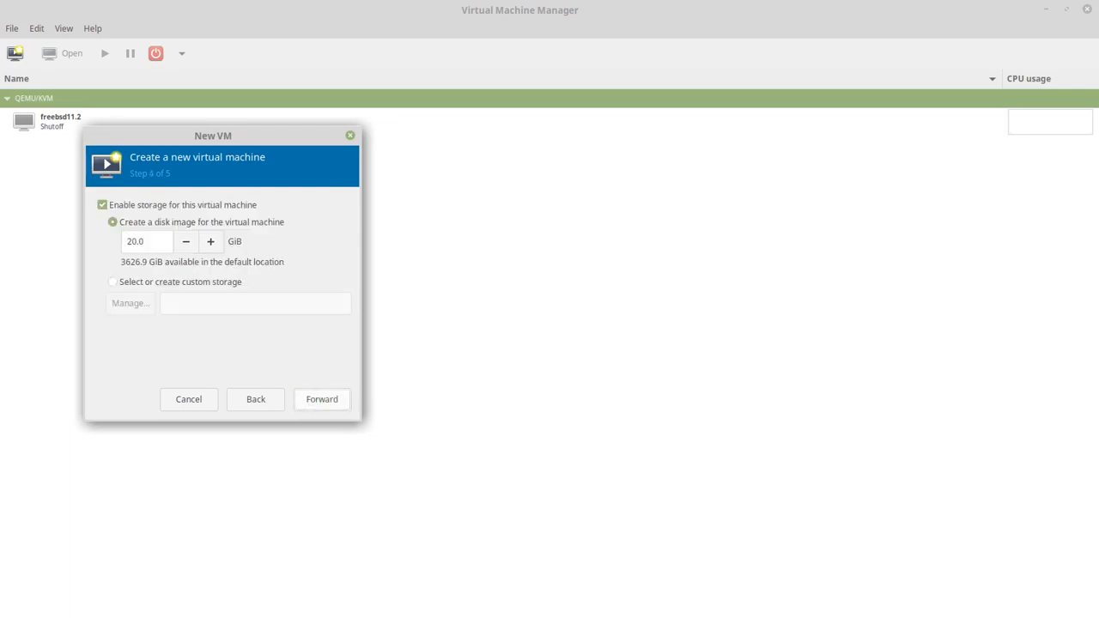
# - Set the disk image size to 40 GiB and finish creating the machine on the default NAT network
pyautogui.doubleClick(135, 241)
pyautogui.write('40')
pyautogui.press('Return')
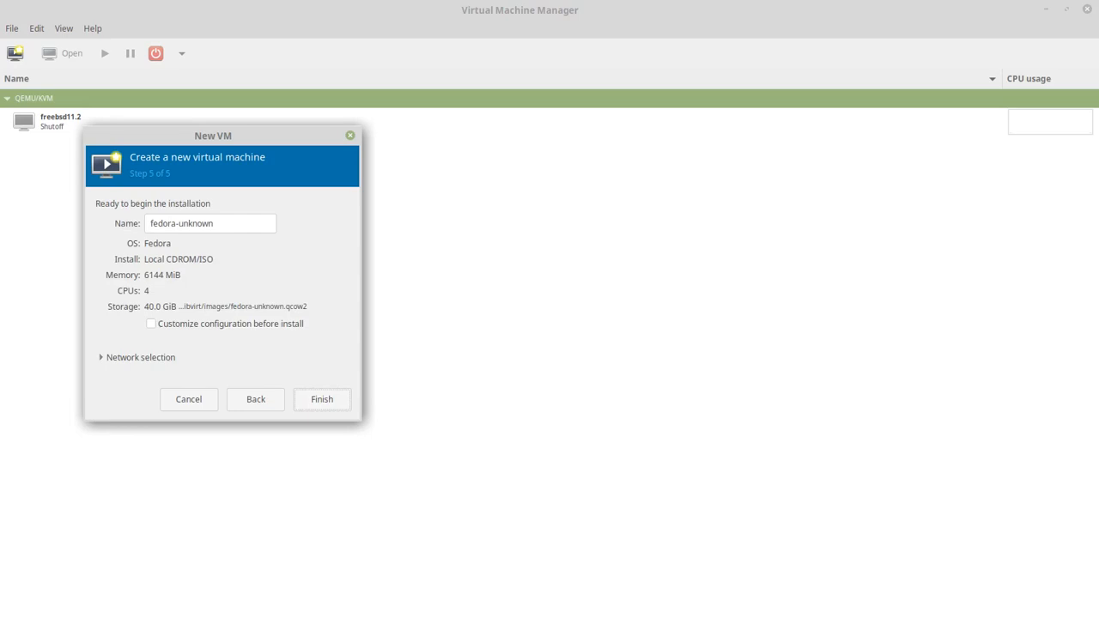
pyautogui.click(101, 357)
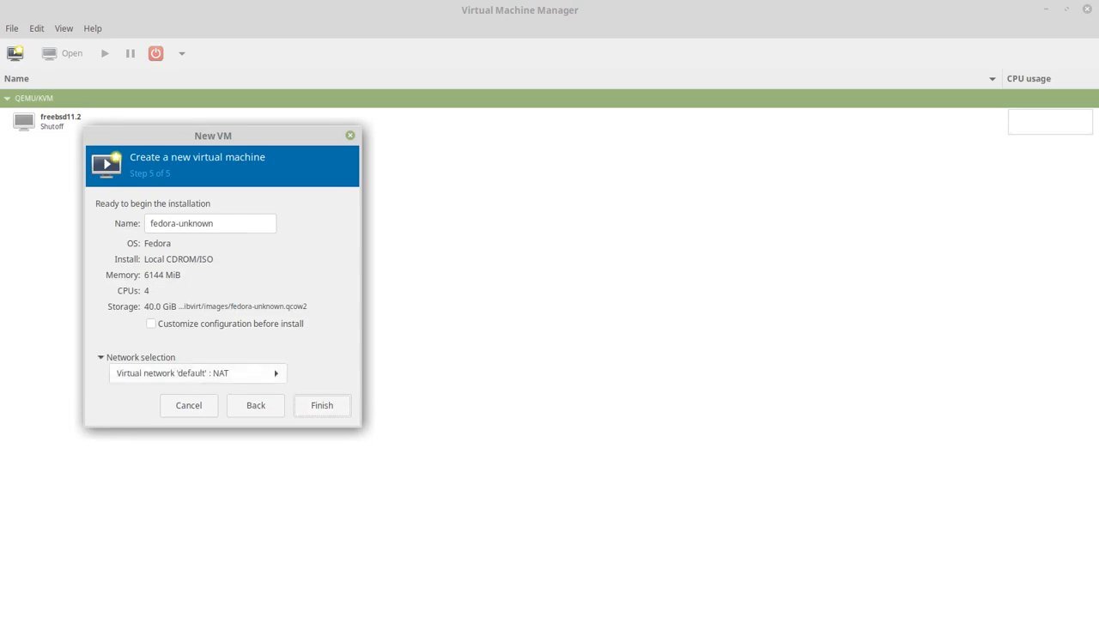
pyautogui.click(322, 405)
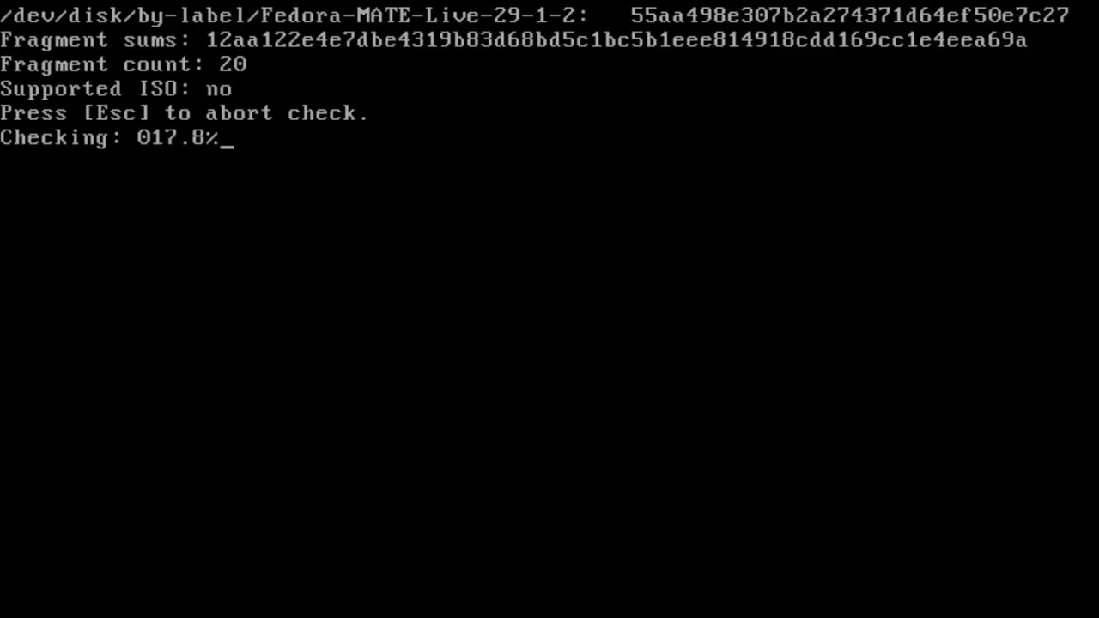
# - Skip the boot media check and start the hard drive installation in English (United States)
pyautogui.press('Escape')
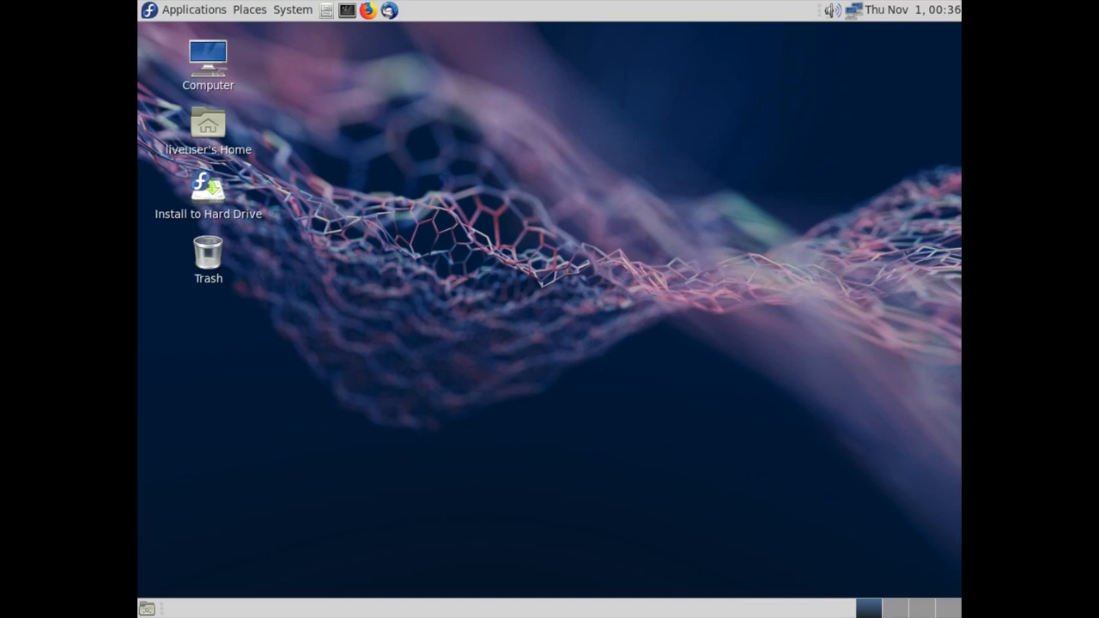
pyautogui.doubleClick(208, 189)
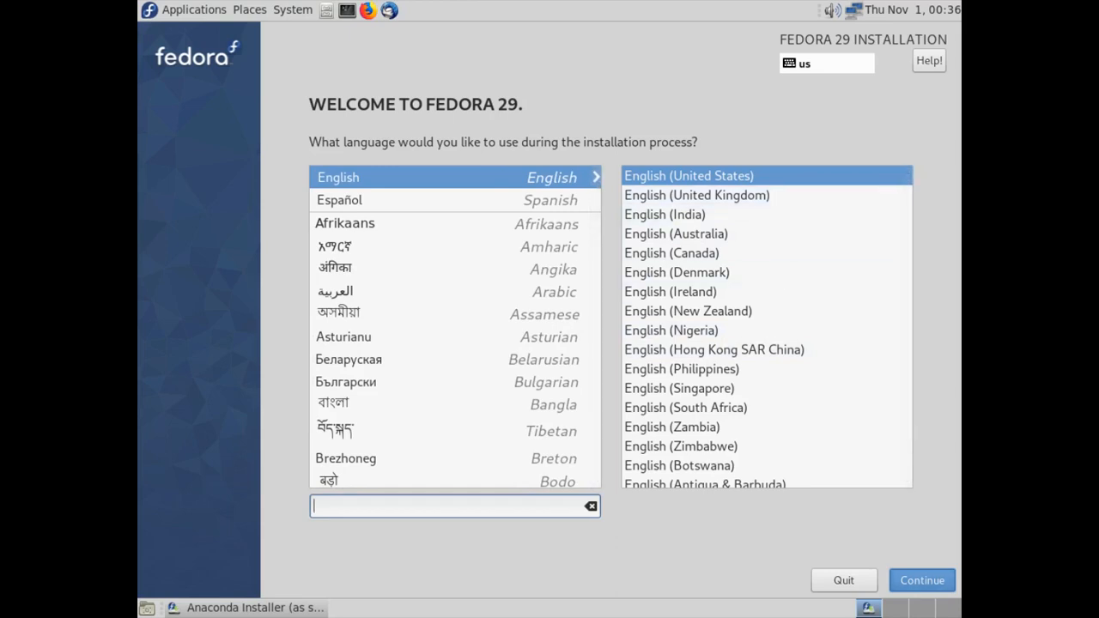
pyautogui.click(922, 581)
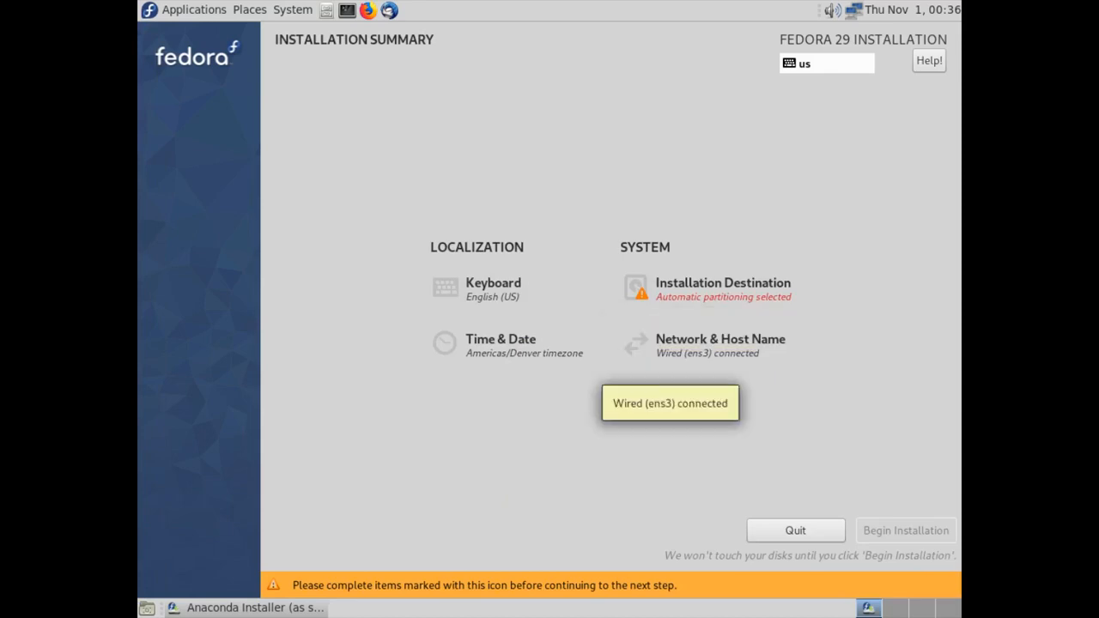
# - Review the installer's keyboard layout and time and date settings
pyautogui.click(493, 289)
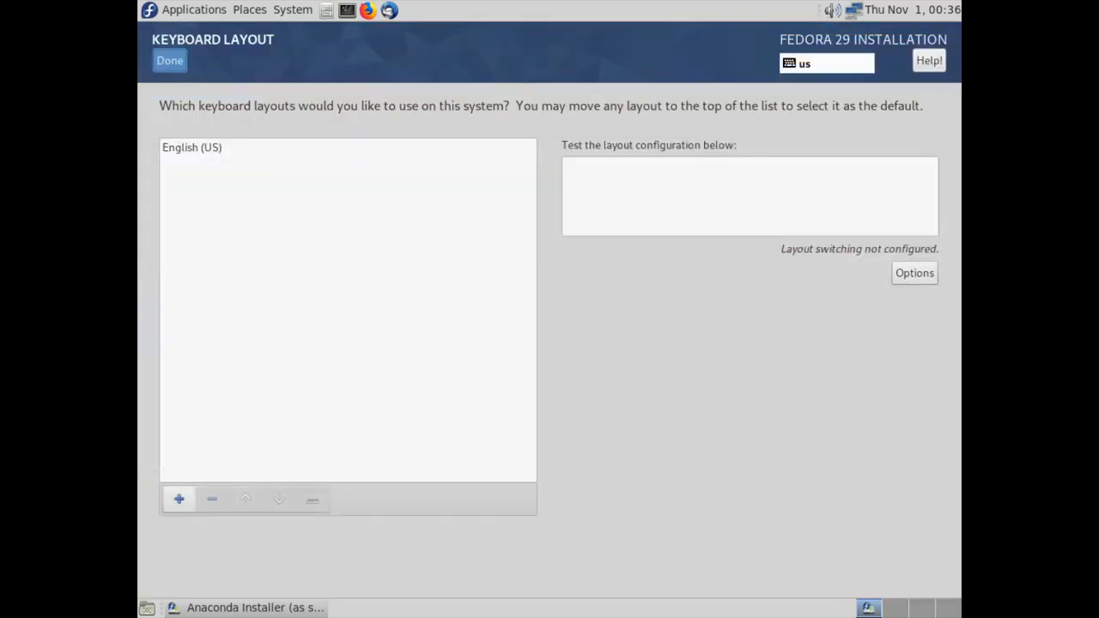
pyautogui.click(170, 61)
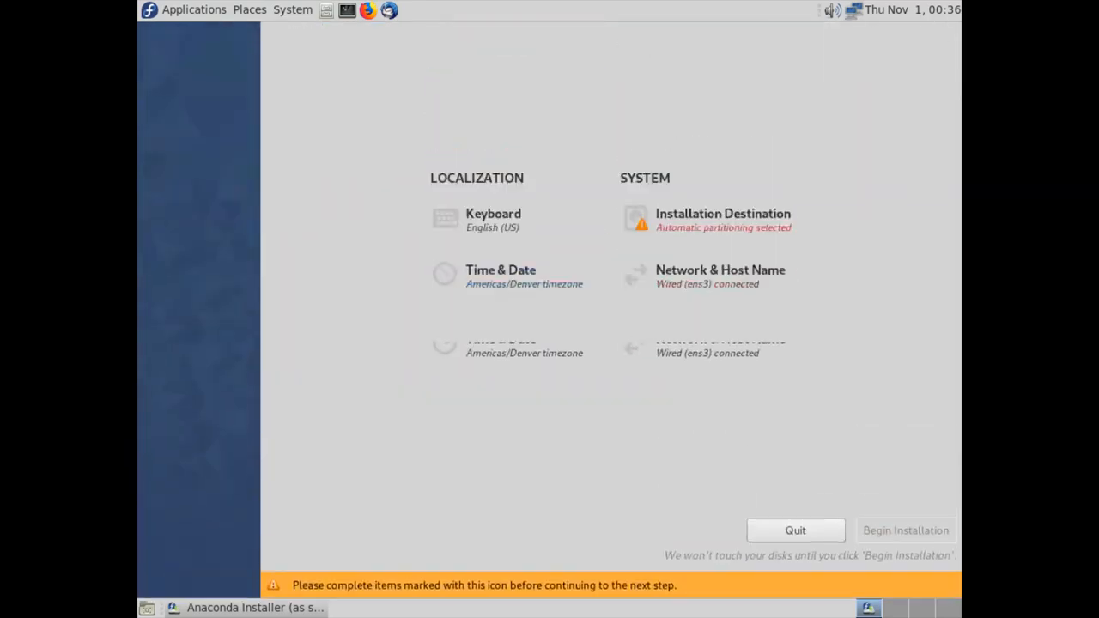
pyautogui.click(500, 345)
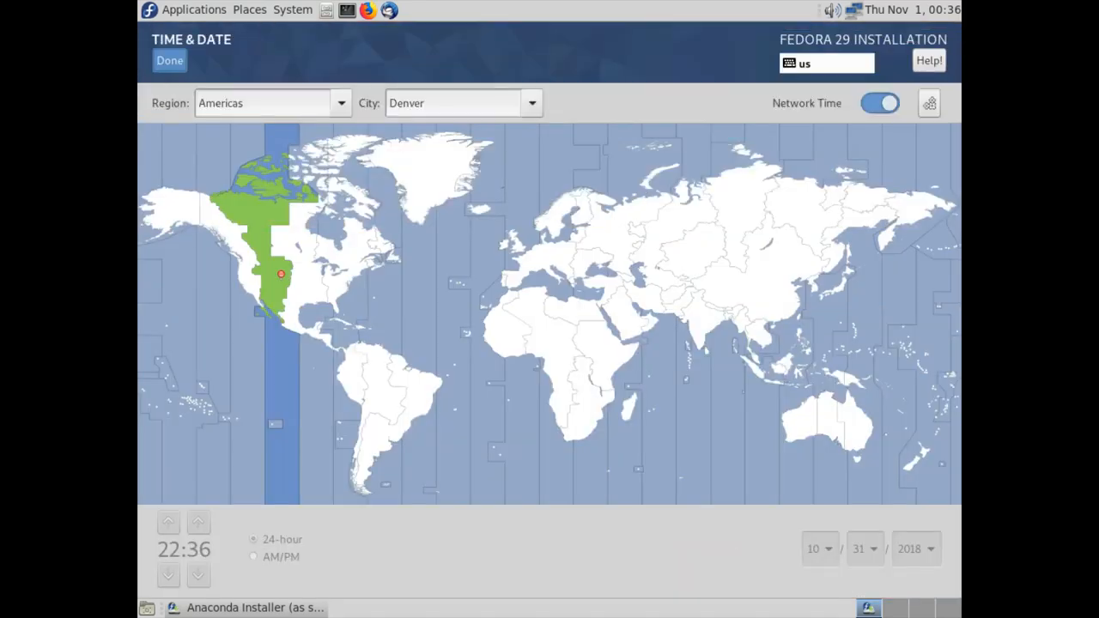
pyautogui.click(170, 61)
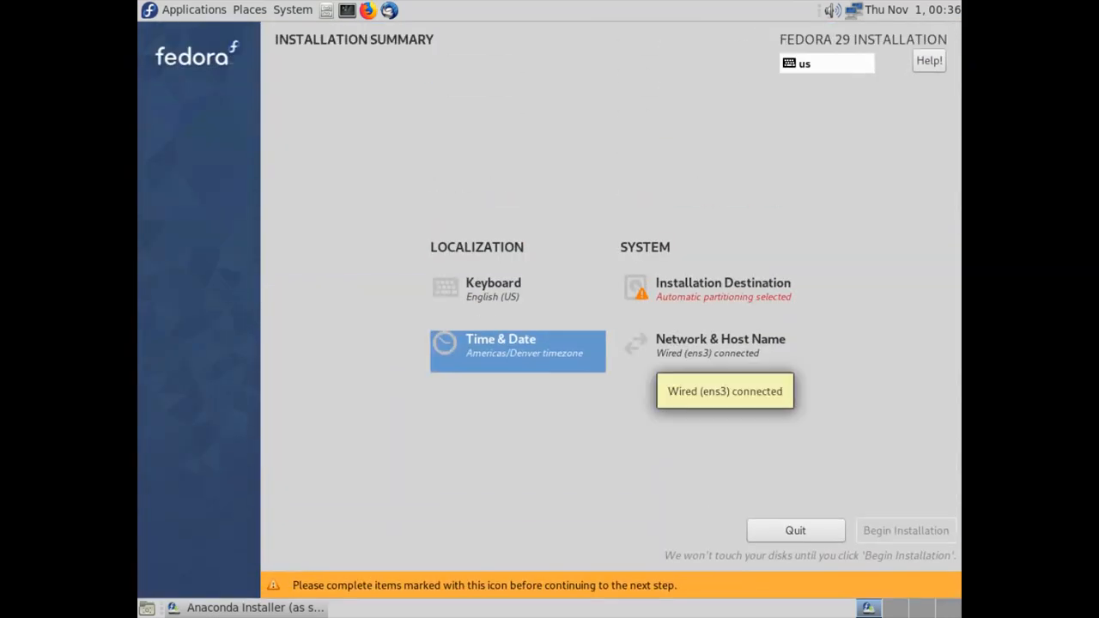
# - Set the installed system's host name to fedora29.thenathan.net and return to the installation summary
pyautogui.click(721, 346)
pyautogui.doubleClick(278, 138)
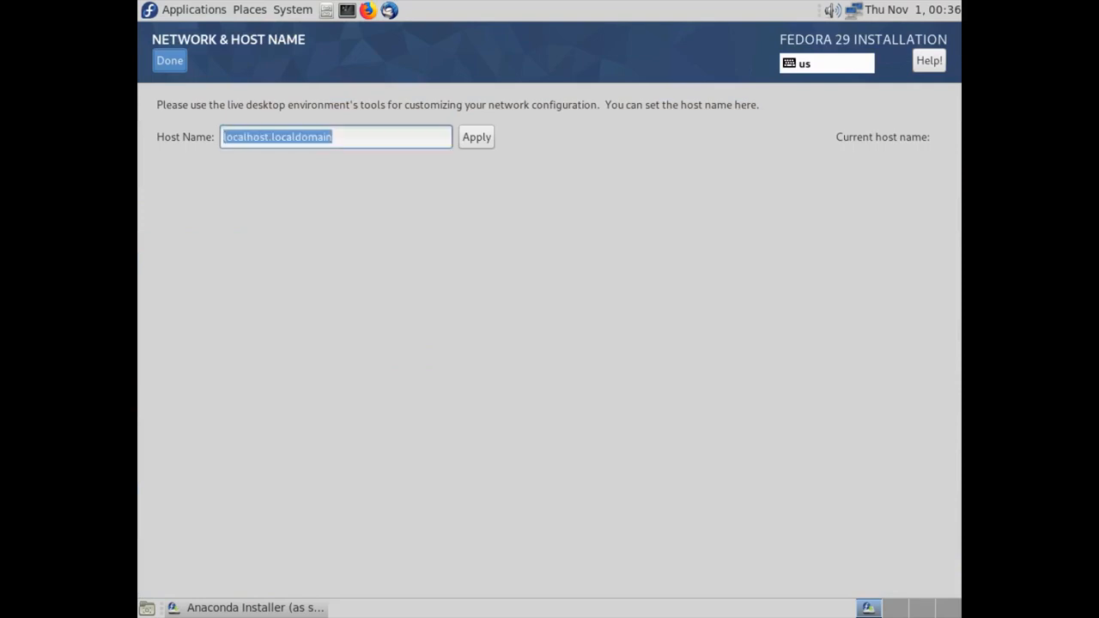
pyautogui.write('fedora')
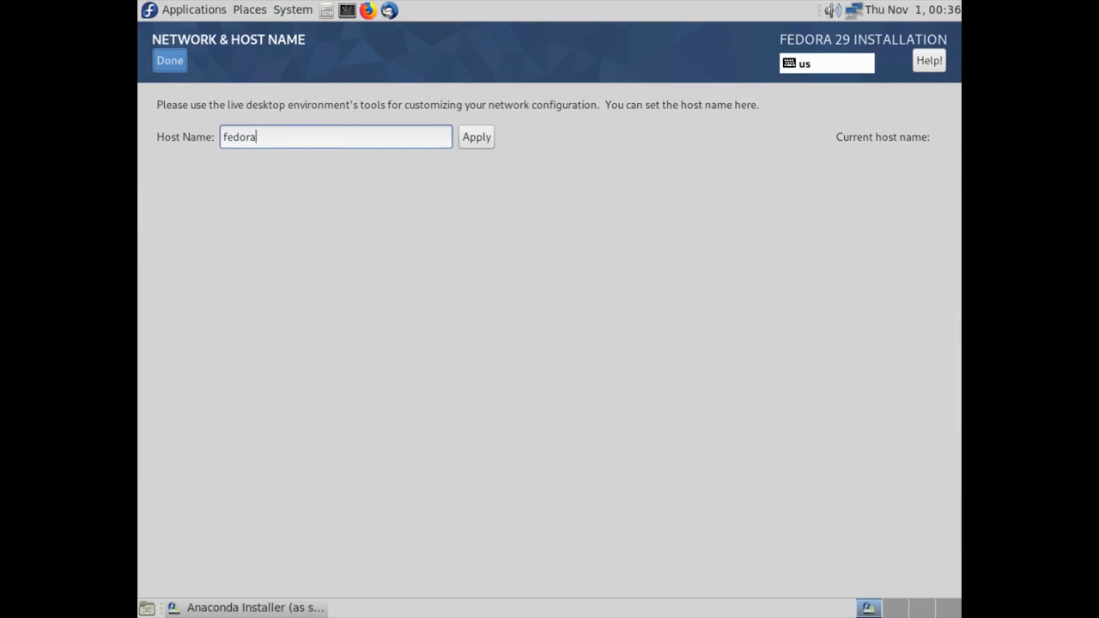
pyautogui.write('29.thenathan.net')
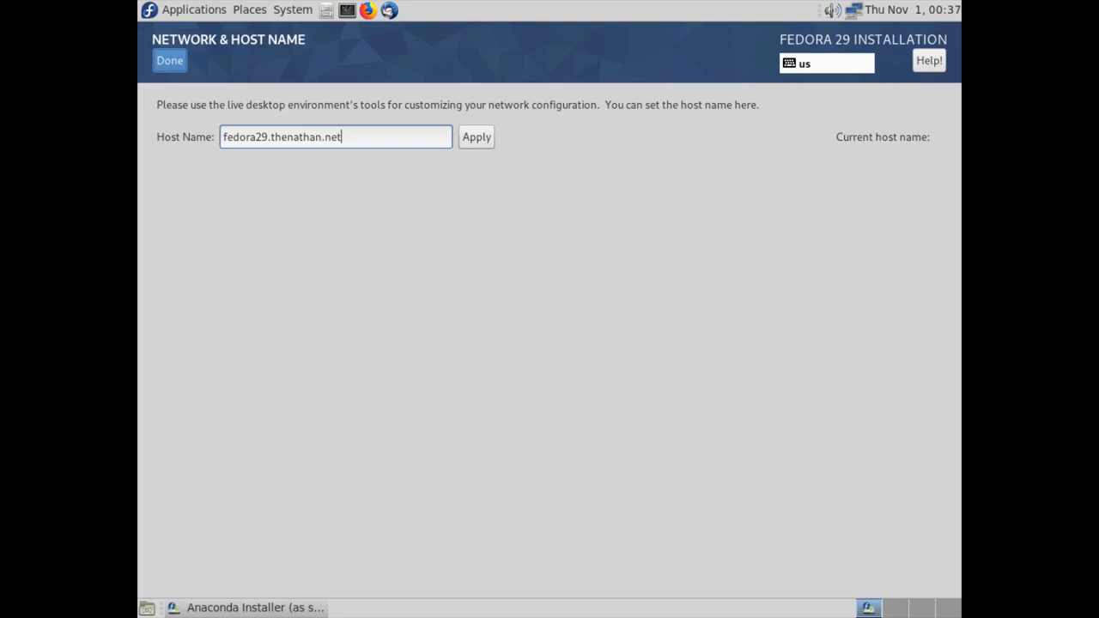
pyautogui.press('Tab')
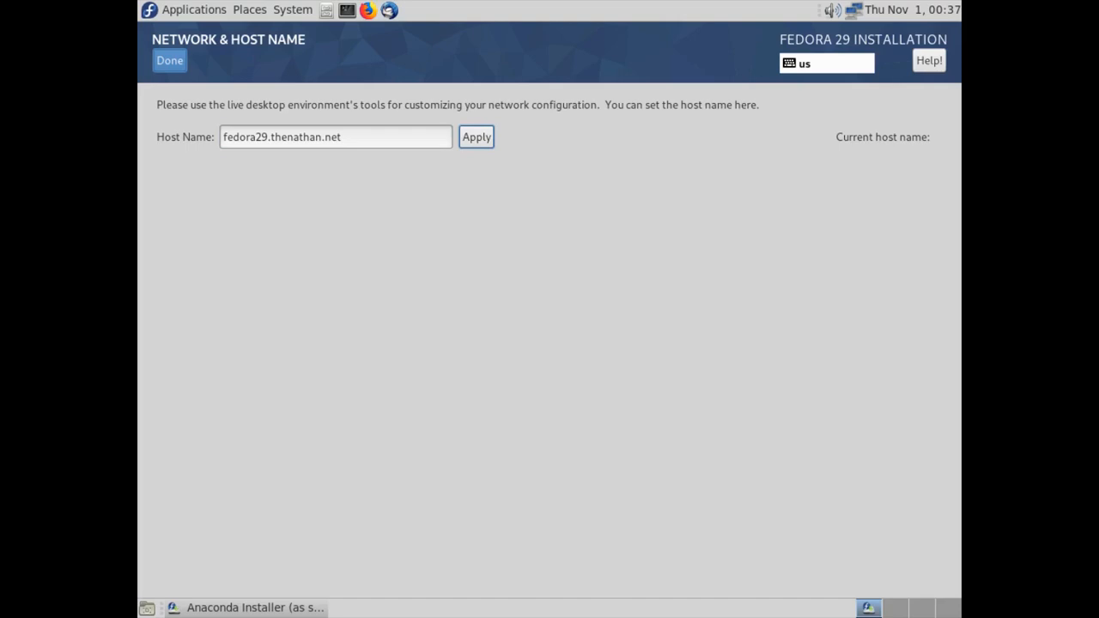
pyautogui.hotkey('alt', 'd')
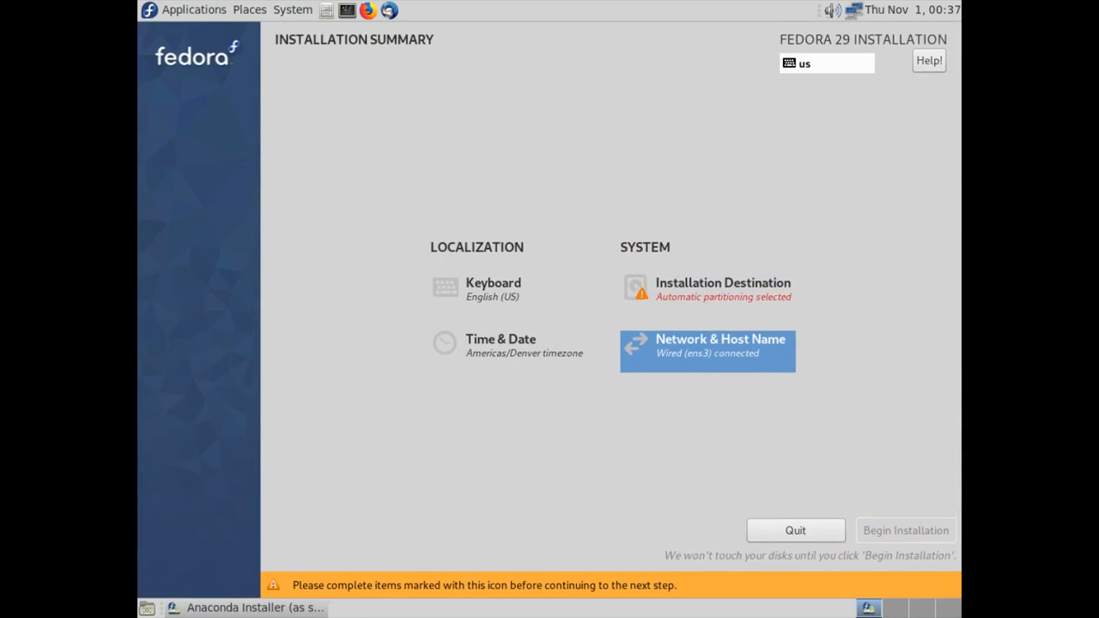
# - Accept the 40 GiB vda disk with automatic partitioning as installation destination and begin the installation
pyautogui.click(724, 289)
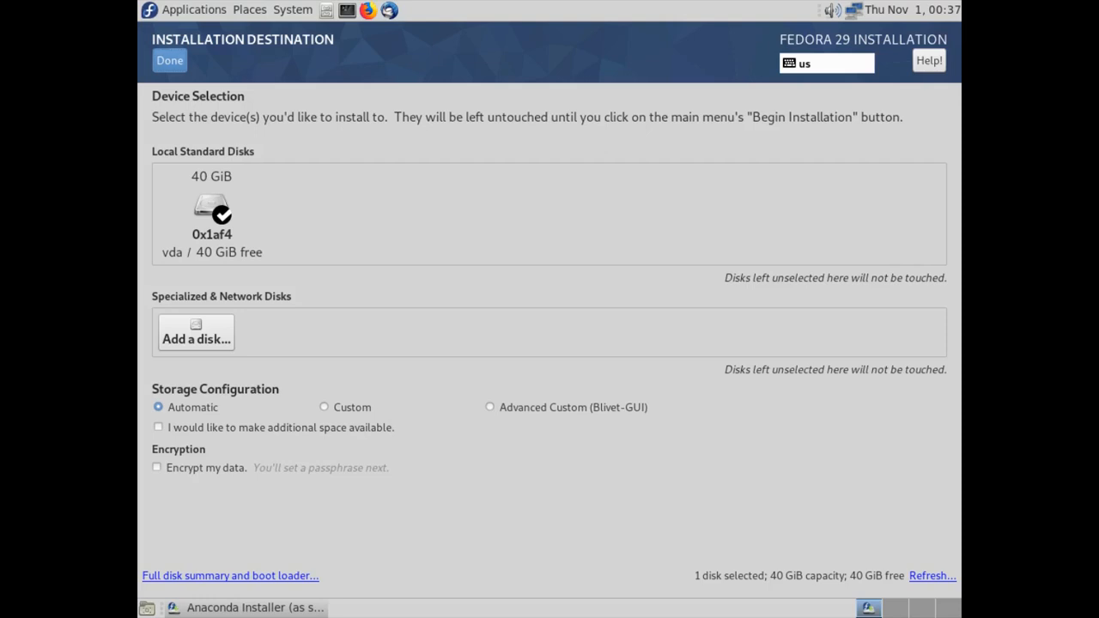
pyautogui.click(170, 61)
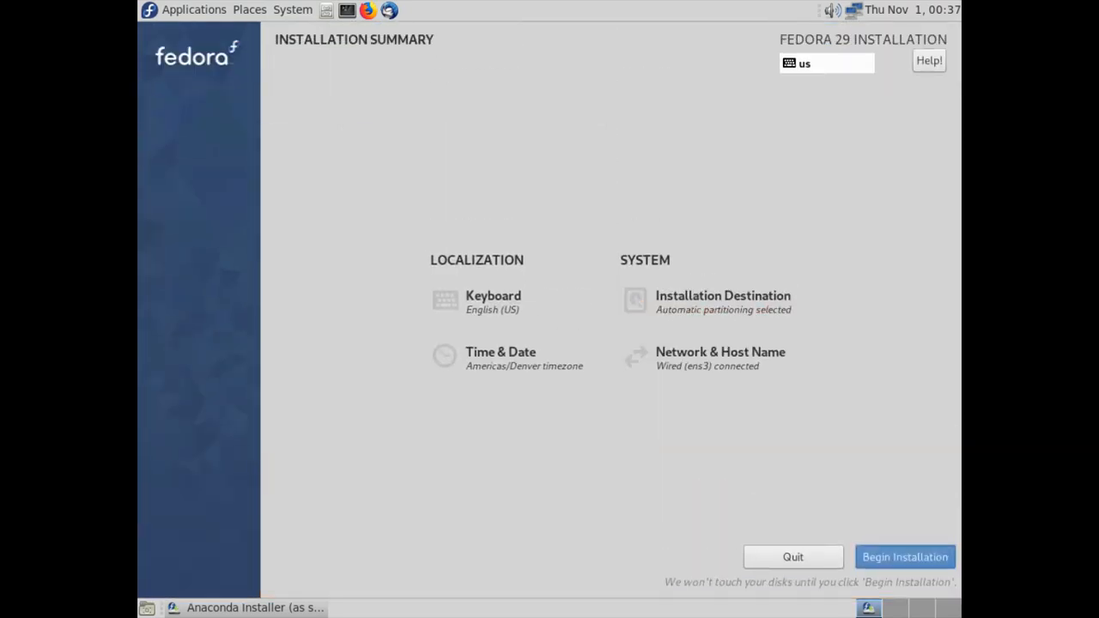
pyautogui.click(936, 549)
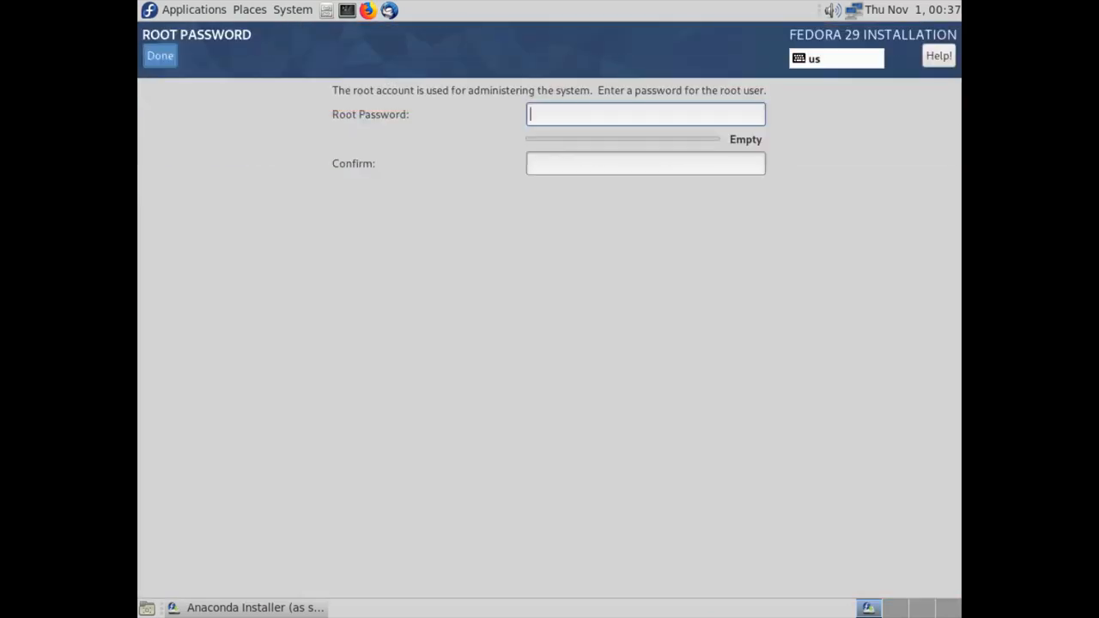
# - Enter and confirm the root password, accepting it despite its weakness
pyautogui.write('••')
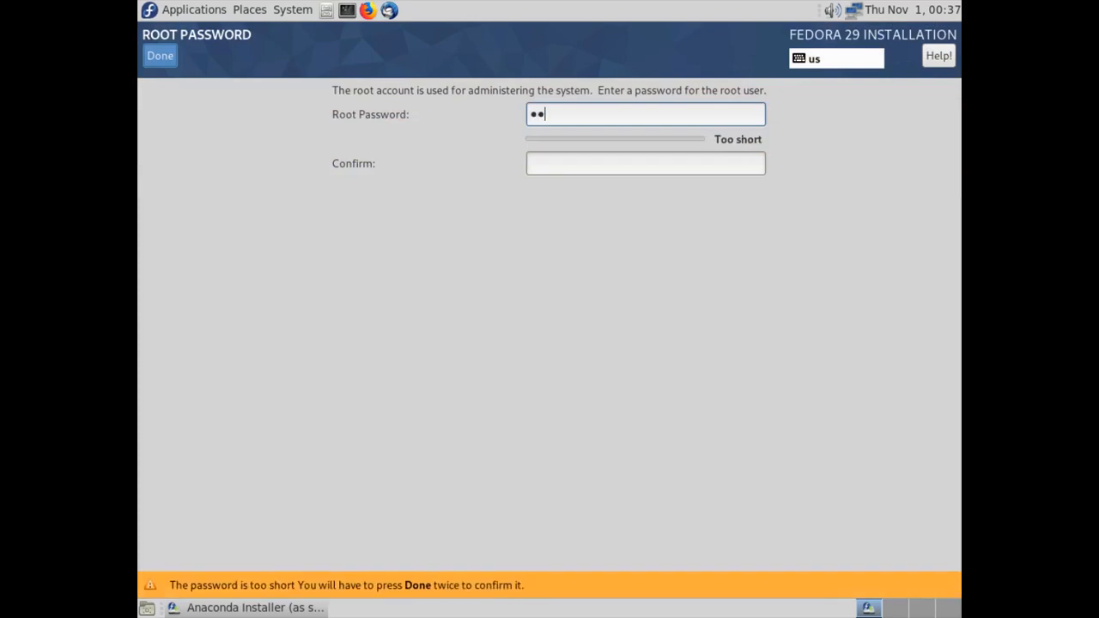
pyautogui.write('•••••••••')
pyautogui.press('Tab')
pyautogui.write('•••••••••••')
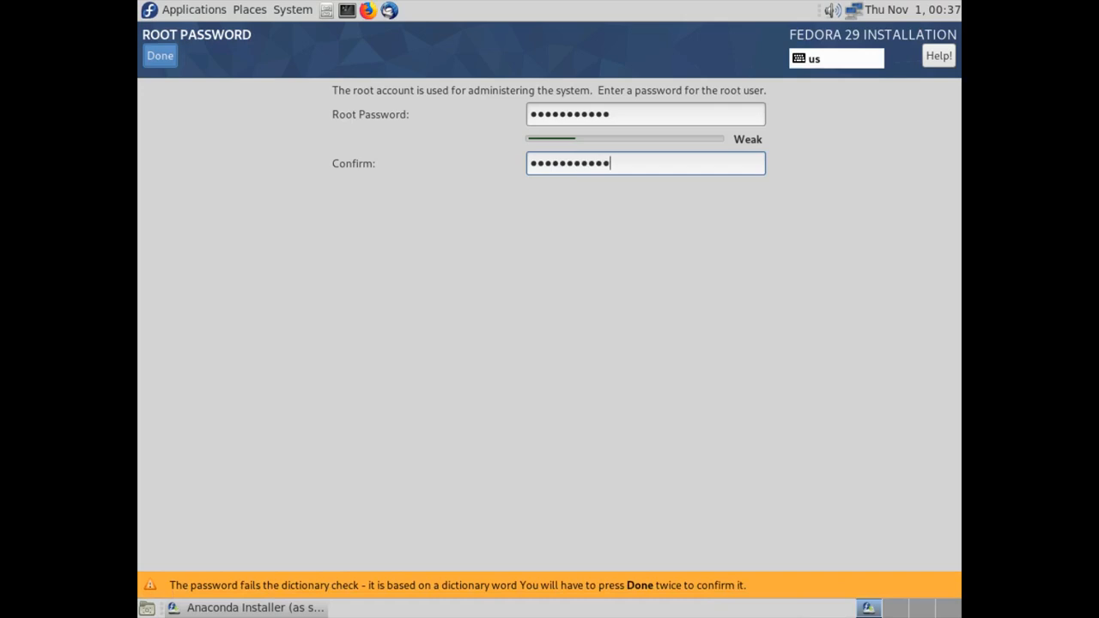
pyautogui.press('Return')
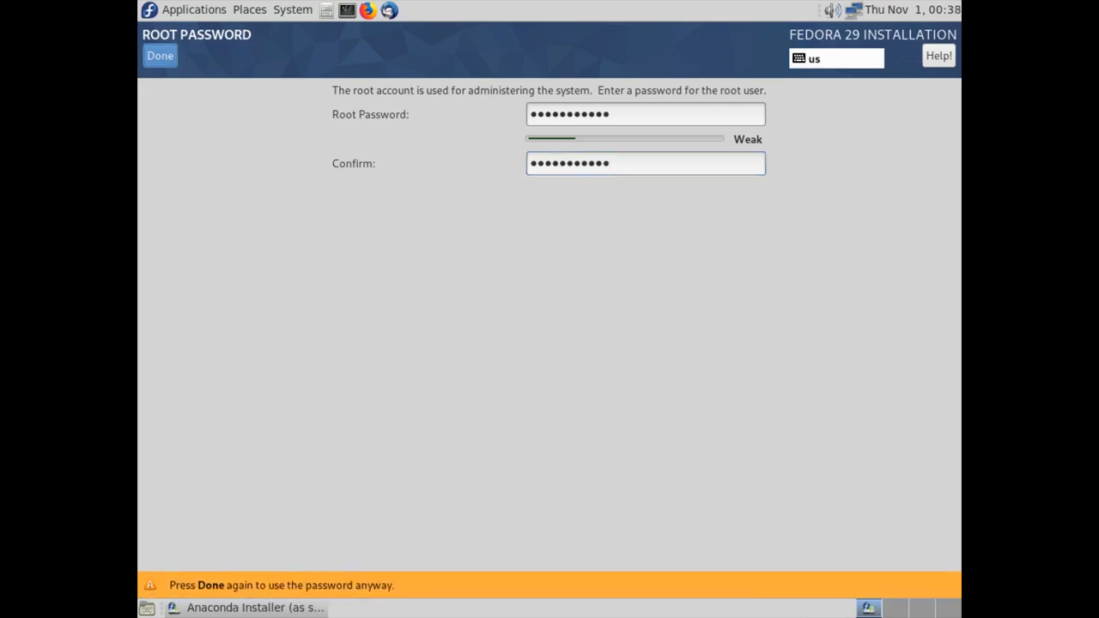
pyautogui.press('Return')
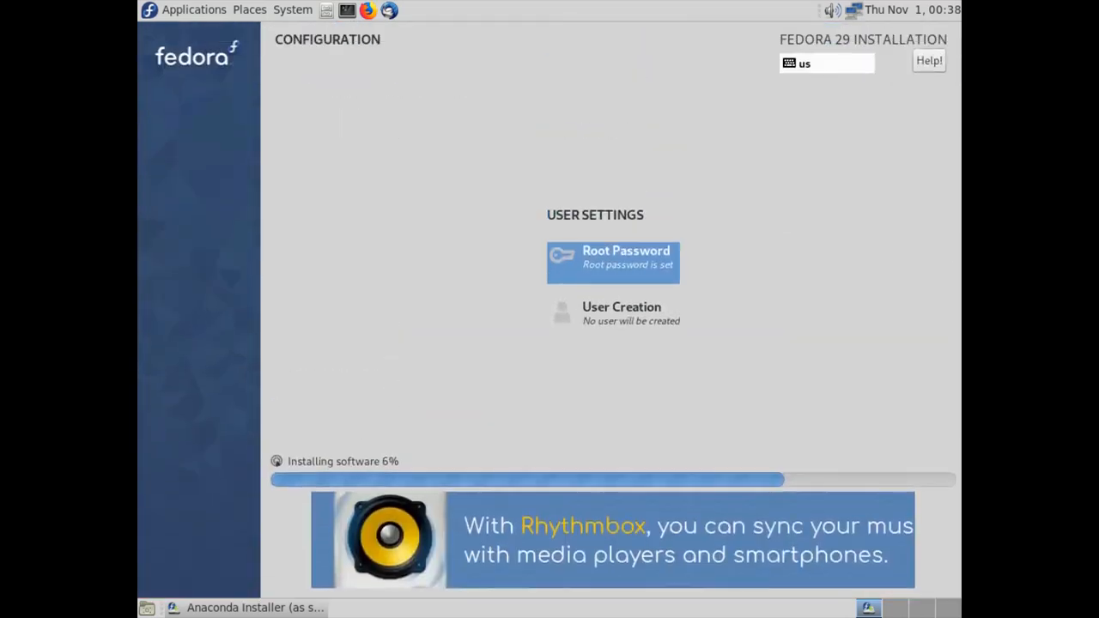
# - Begin creating a user account with the user's name and make this user an administrator
pyautogui.click(622, 309)
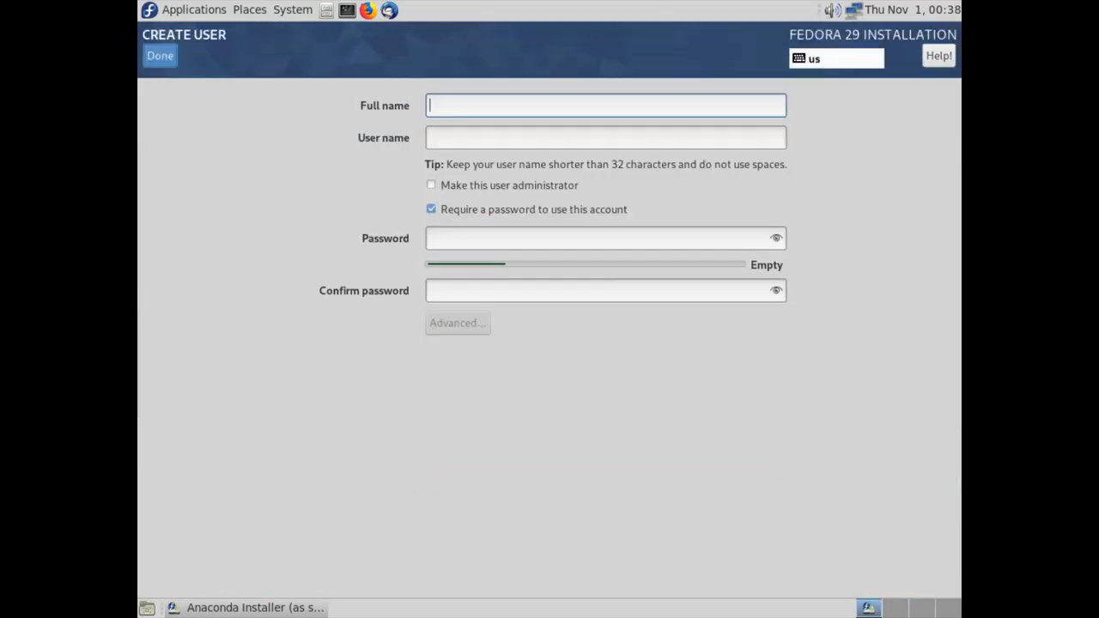
pyautogui.write('nathan')
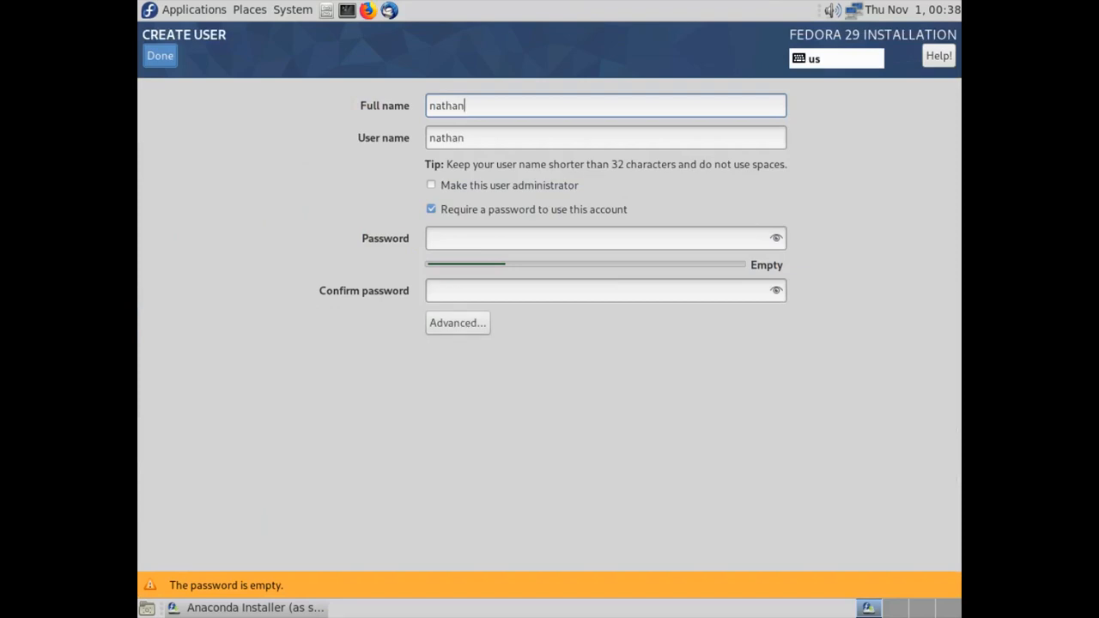
pyautogui.click(432, 186)
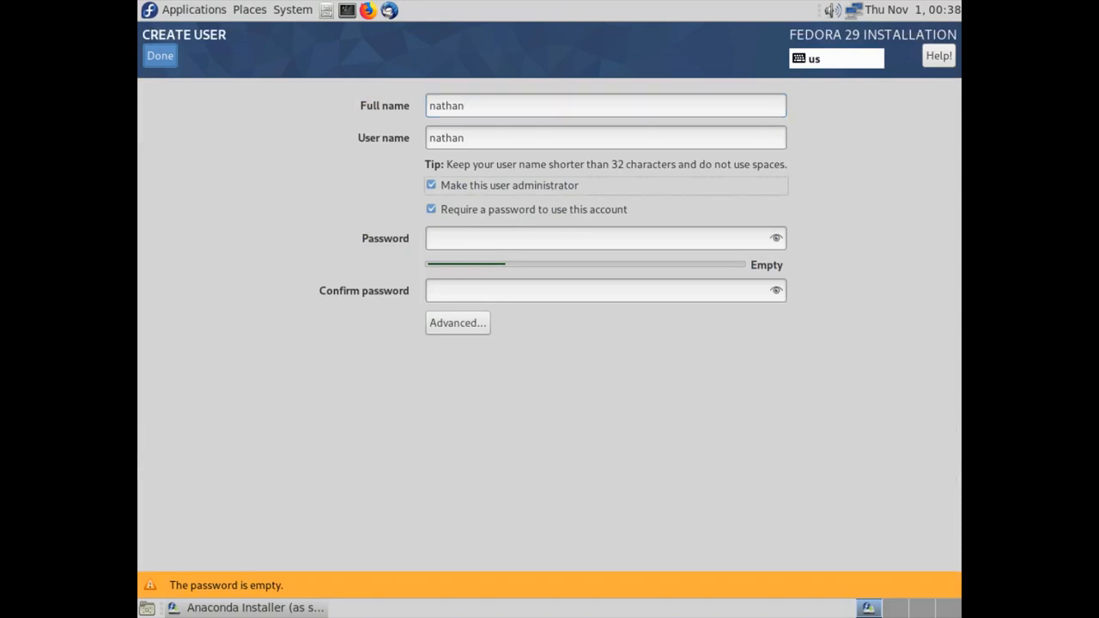
# - Enter the new user's account password and repeat it for confirmation
pyautogui.click(432, 239)
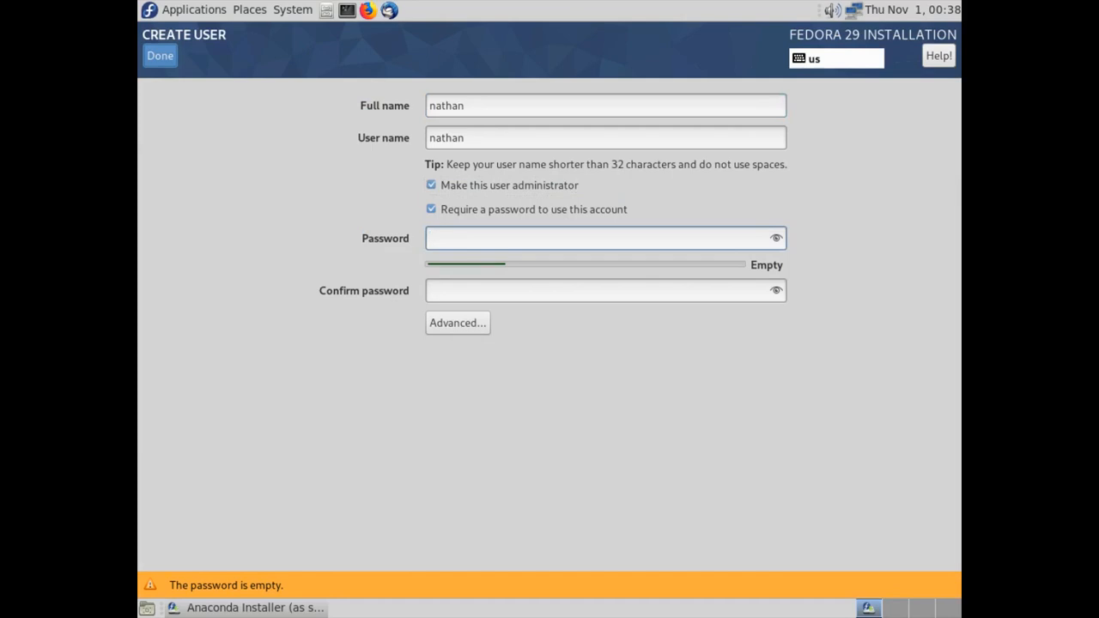
pyautogui.write('*******')
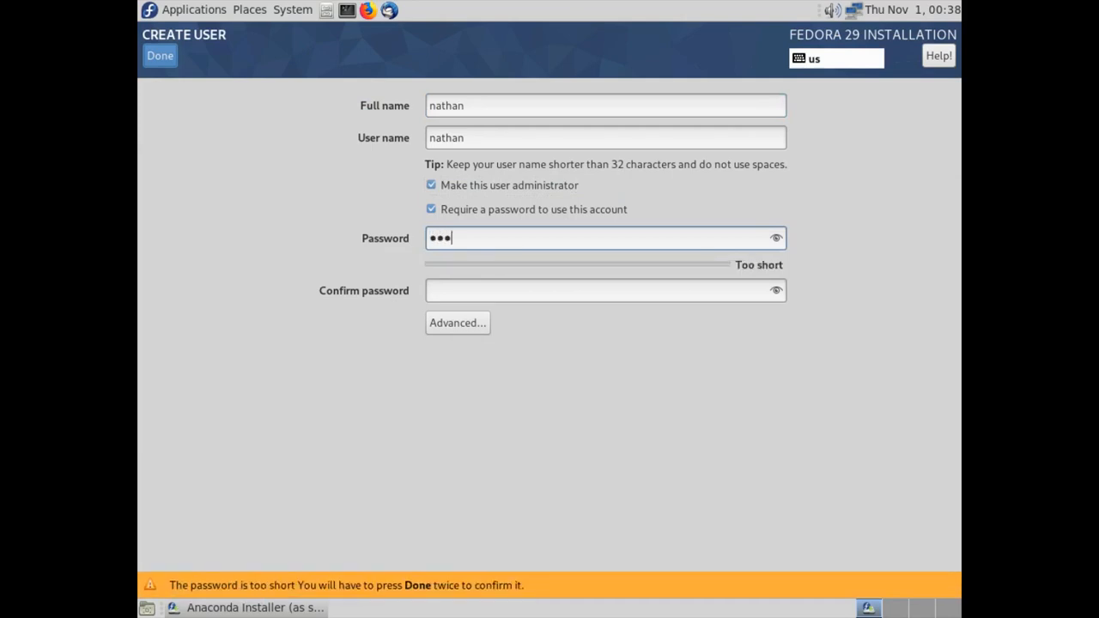
pyautogui.write('****')
pyautogui.press('Tab')
pyautogui.write('********')
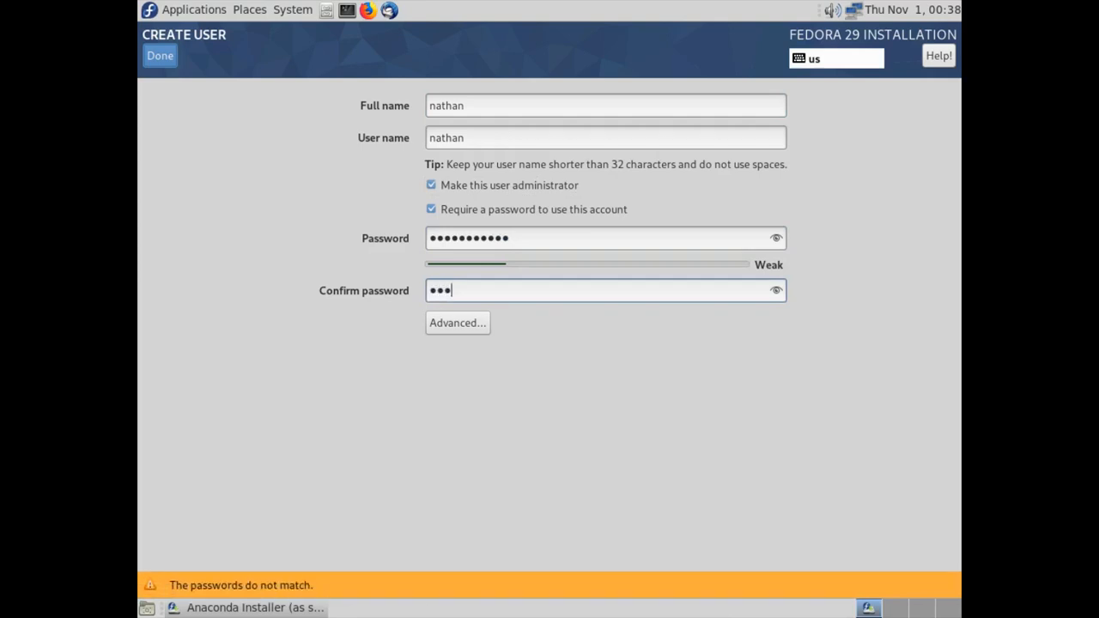
pyautogui.write('***')
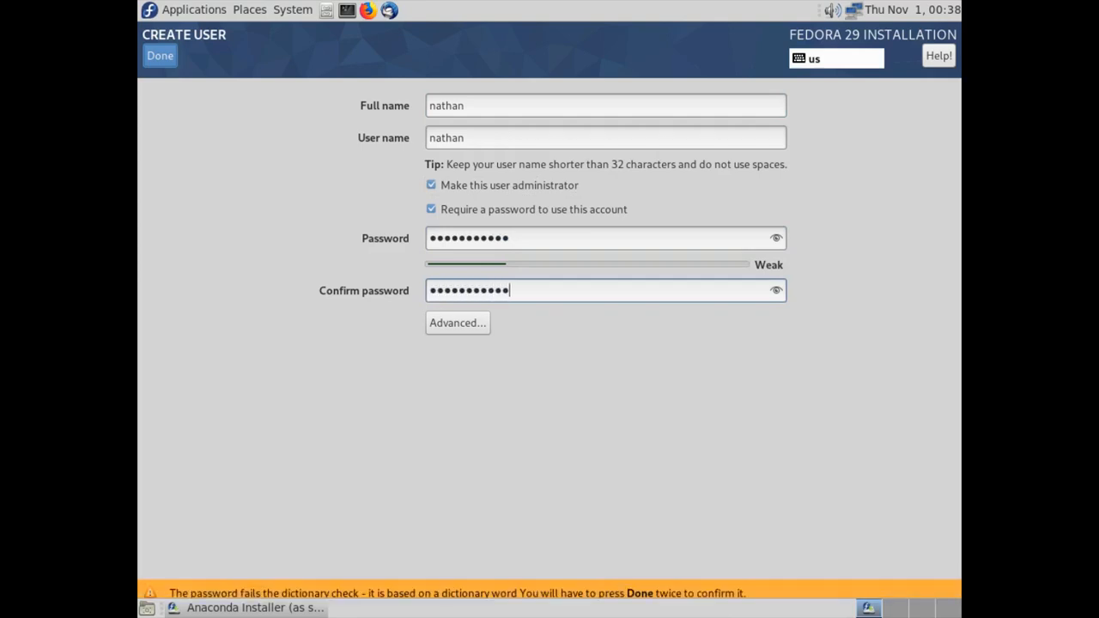
# - Accept the default advanced user configuration and finish creating the user, using the weak password anyway
pyautogui.click(458, 323)
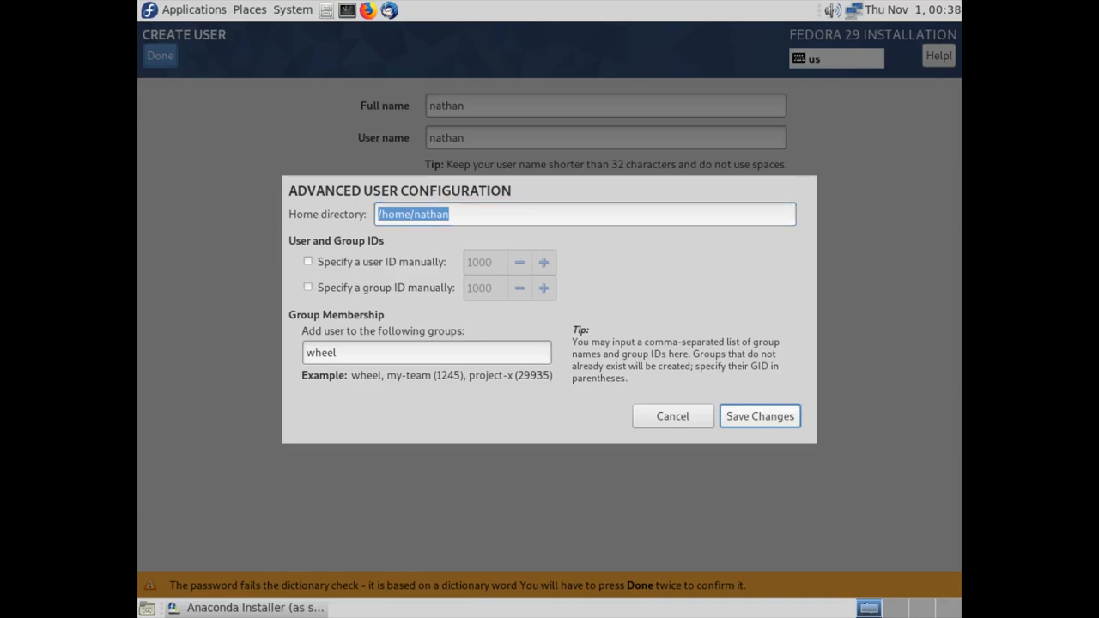
pyautogui.press('Return')
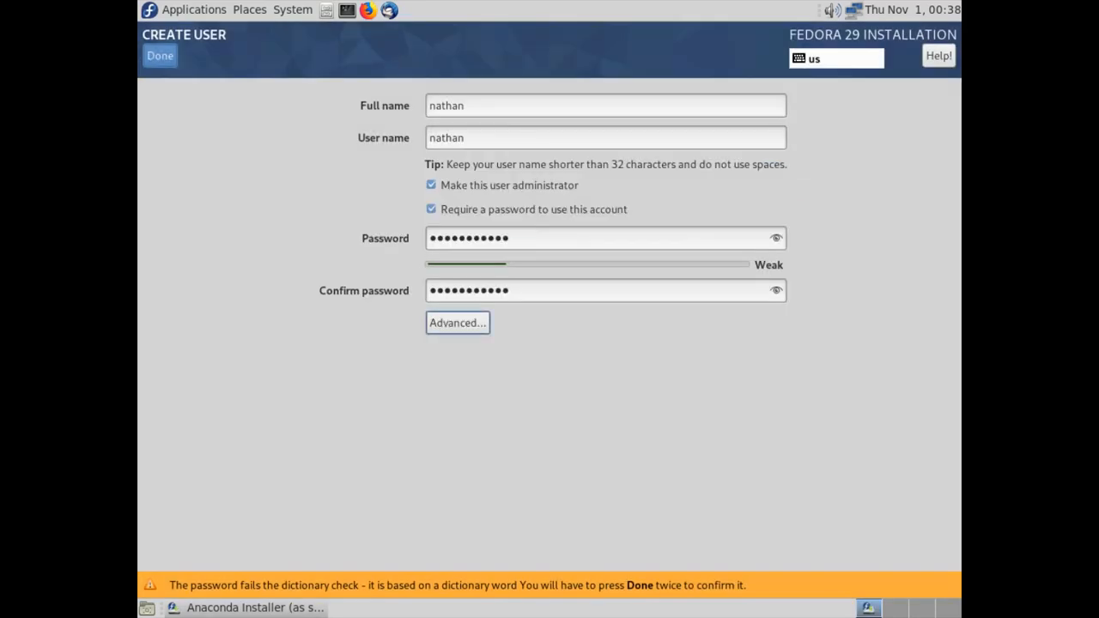
pyautogui.click(160, 55)
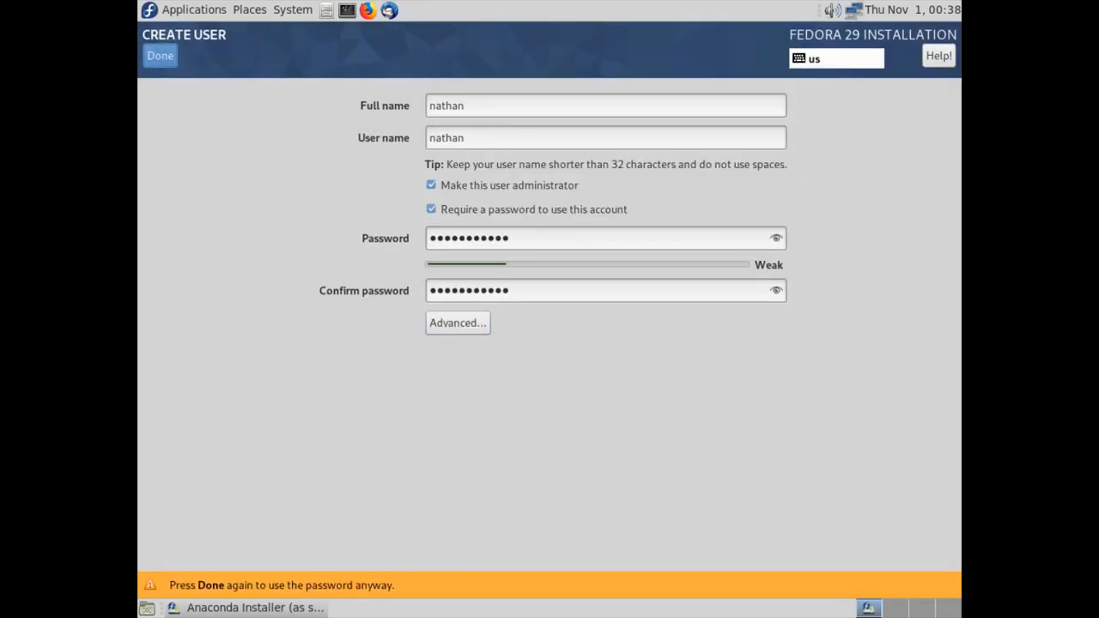
pyautogui.click(160, 55)
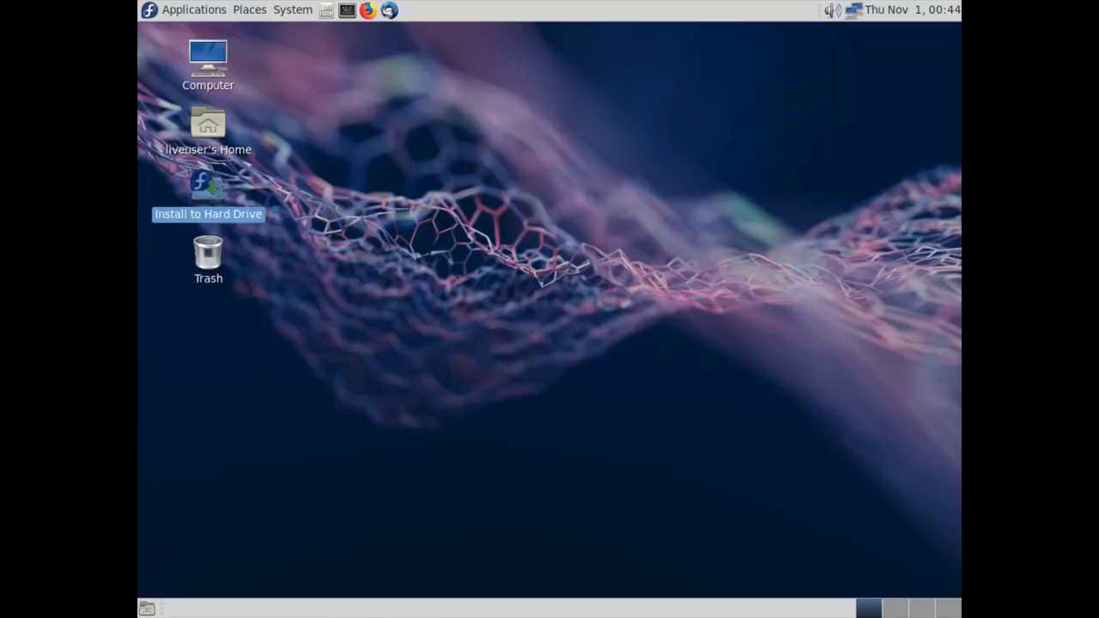
# - Shut down the Fedora live session from the MATE desktop and confirm the shutdown
pyautogui.press('Escape')
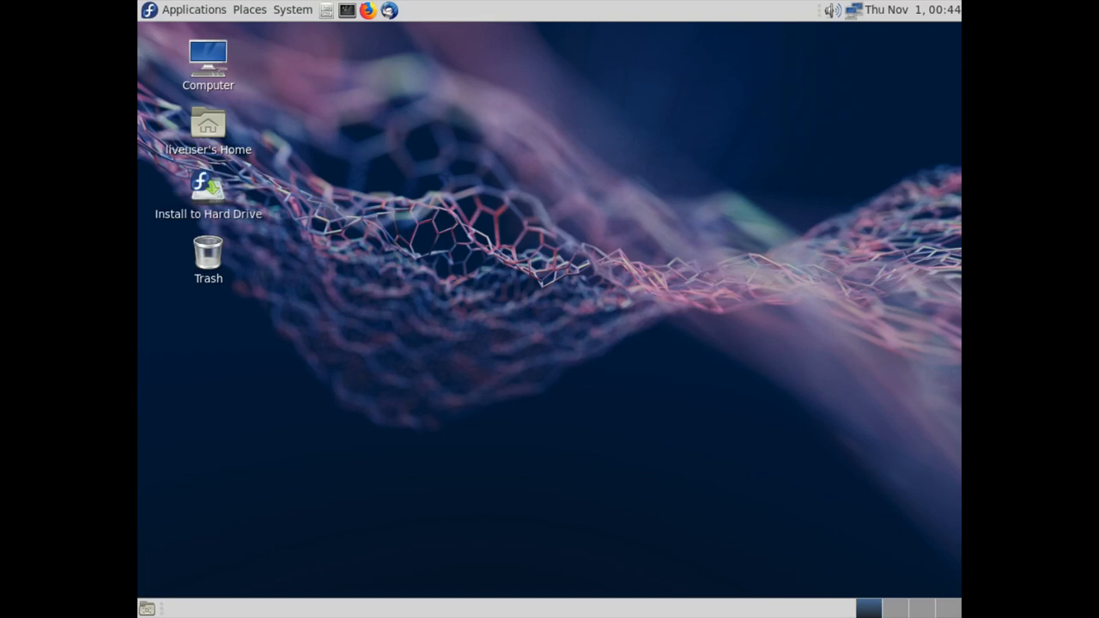
pyautogui.hotkey('alt', 'F1')
pyautogui.press('Right')
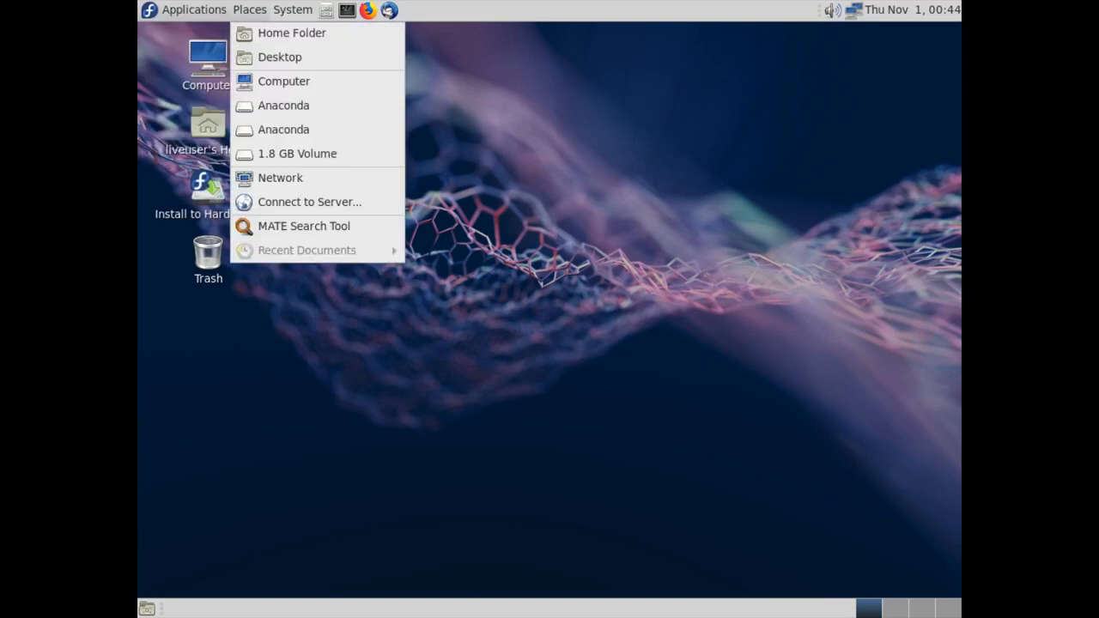
pyautogui.press('Right')
pyautogui.press('Down')
pyautogui.press('Down')
pyautogui.press('Down')
pyautogui.press('Down')
pyautogui.press('Down')
pyautogui.press('Down')
pyautogui.press('Down')
pyautogui.press('Down')
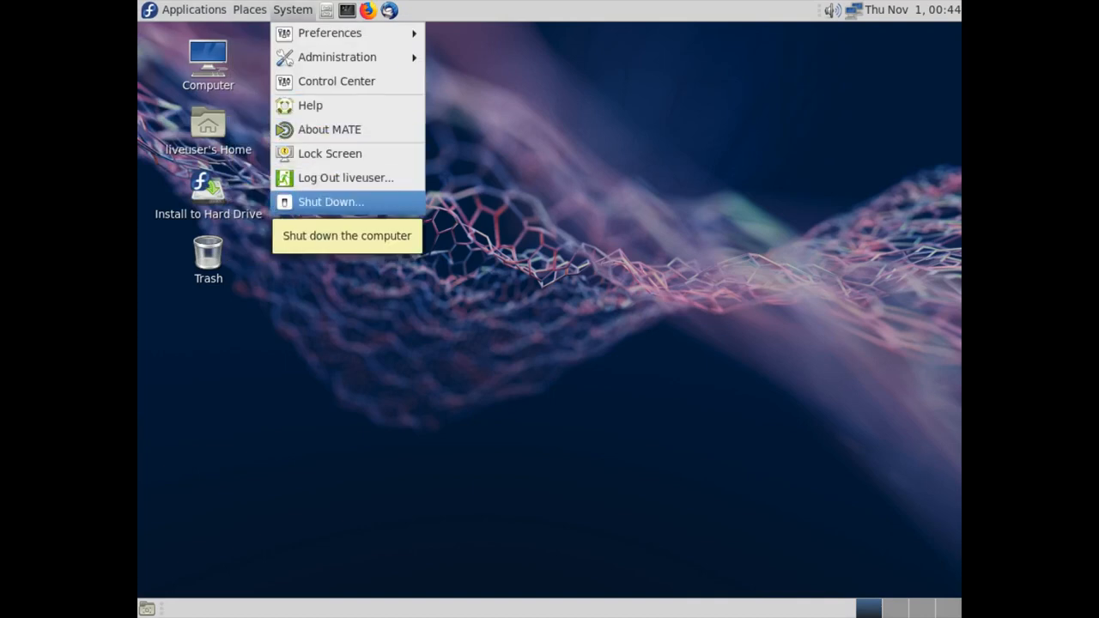
pyautogui.press('Return')
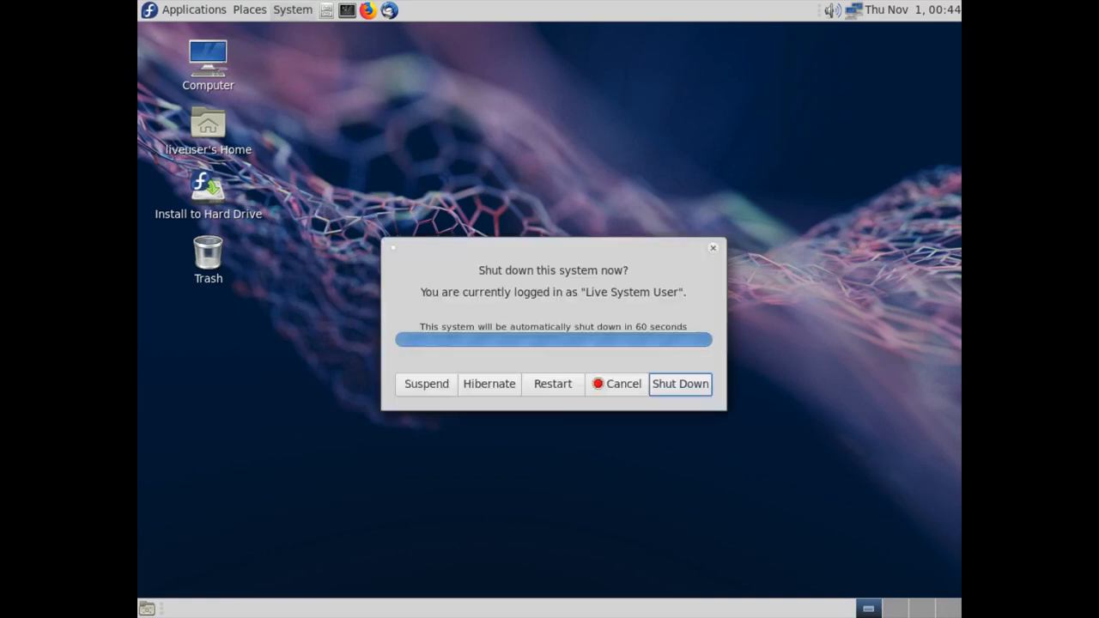
pyautogui.press('Return')
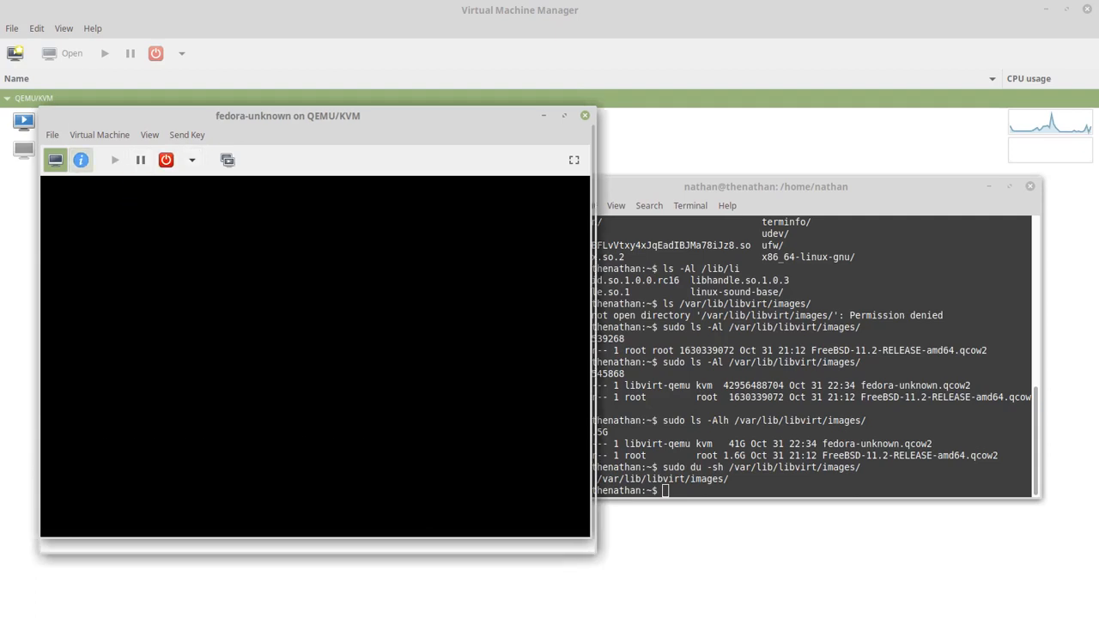
# - Remove the IDE CDROM 1 device from the fedora-unknown virtual machine's hardware and return to its graphical console
pyautogui.click(81, 160)
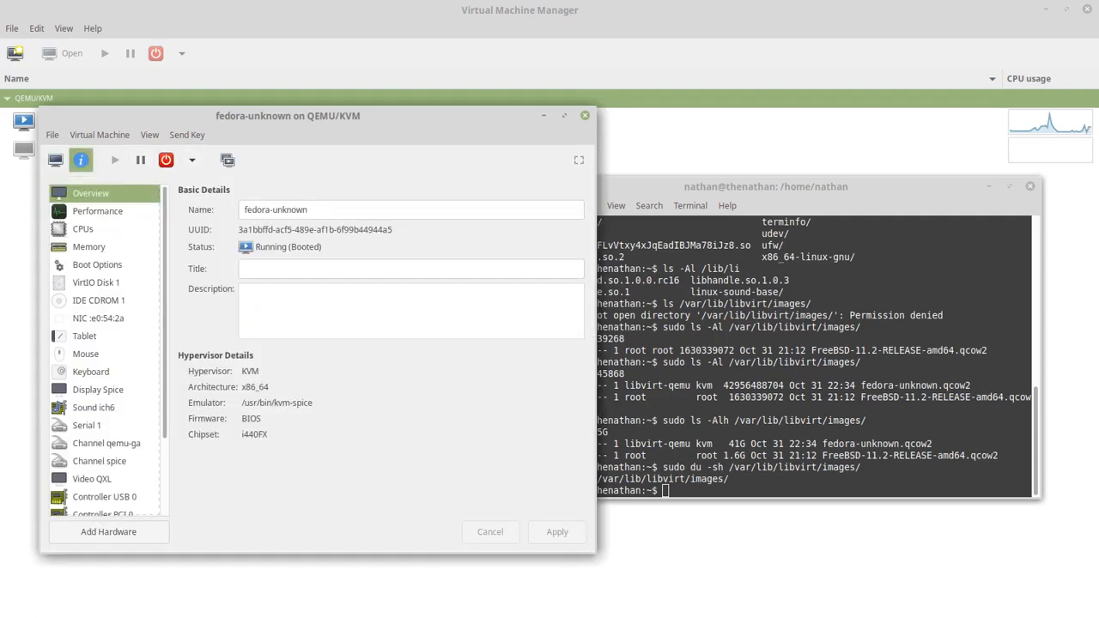
pyautogui.click(98, 300)
pyautogui.rightClick(125, 301)
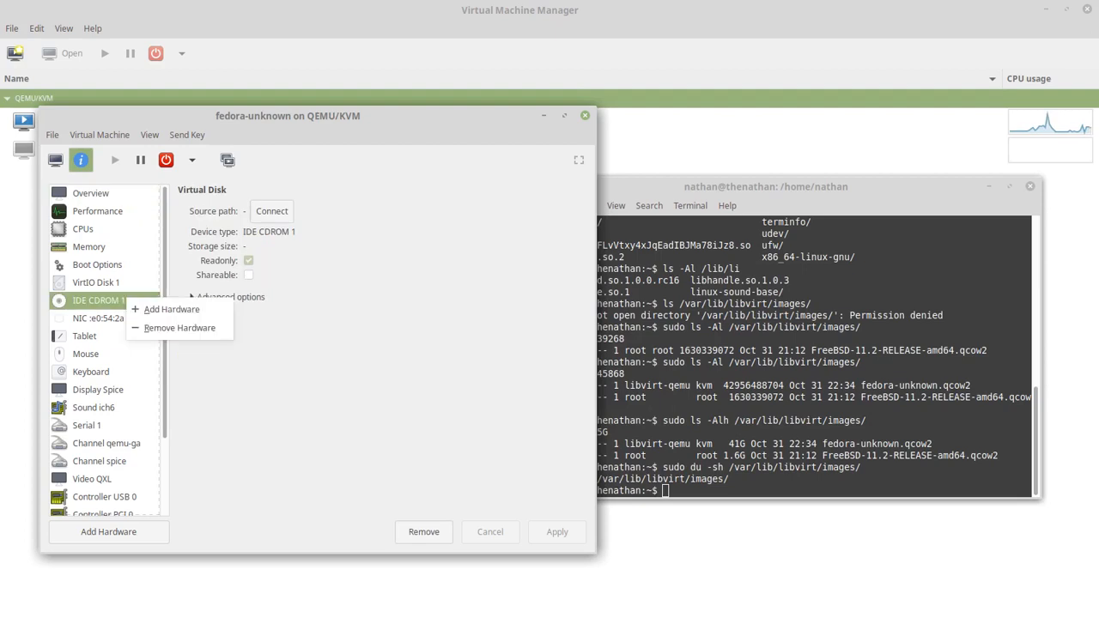
pyautogui.click(178, 328)
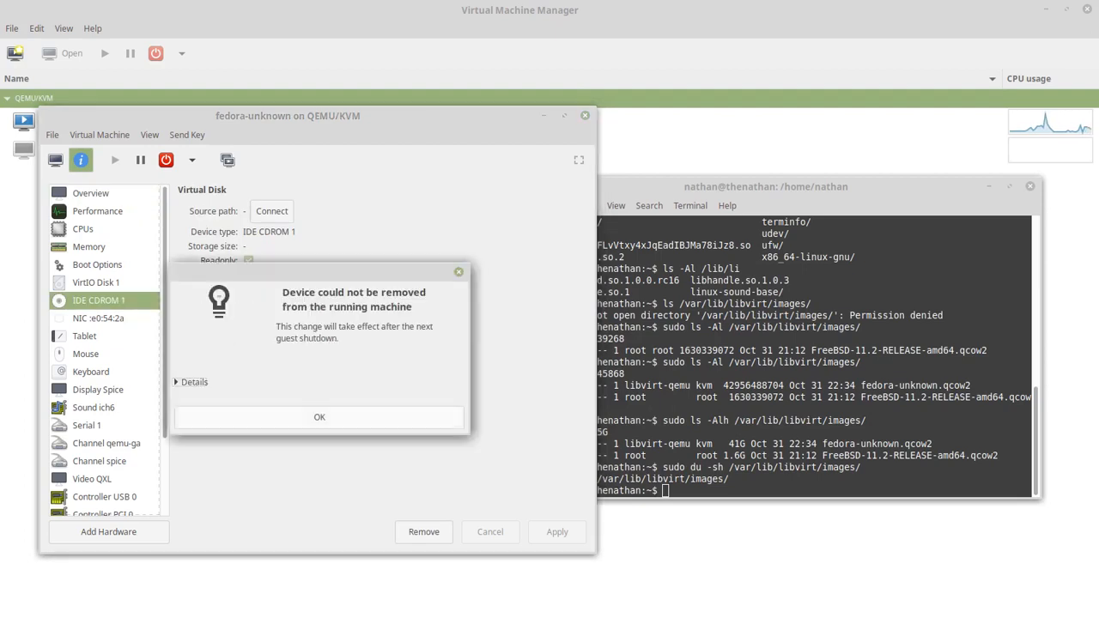
pyautogui.press('Return')
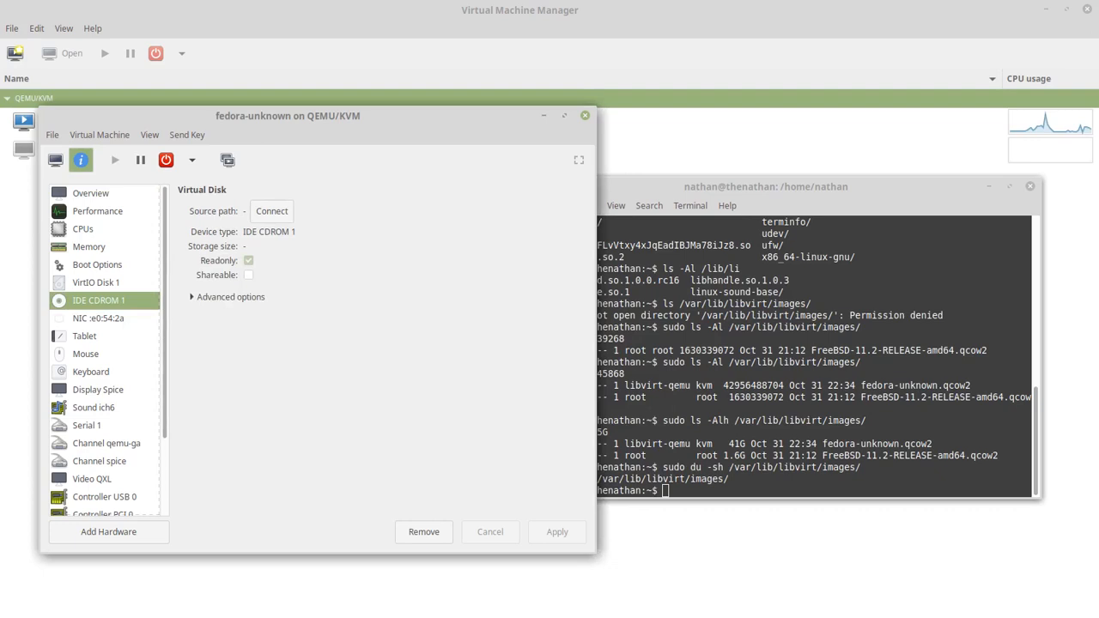
pyautogui.click(56, 160)
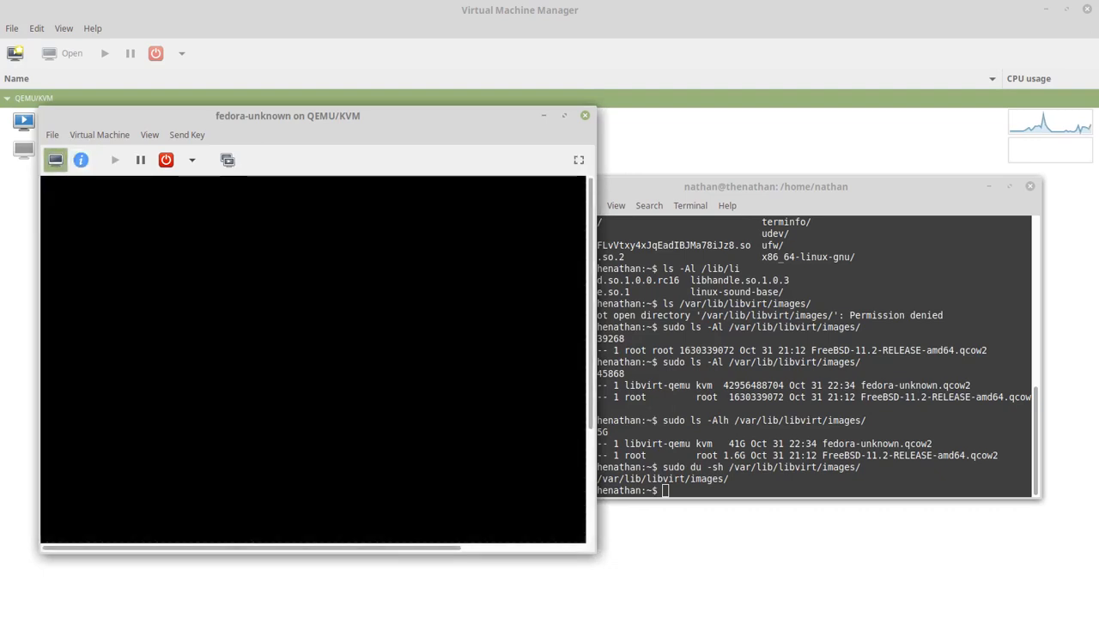
# - Maximize the virtual machine window, log in to the installed Fedora with the user's account password, and show the console full screen
pyautogui.press('super+Up')
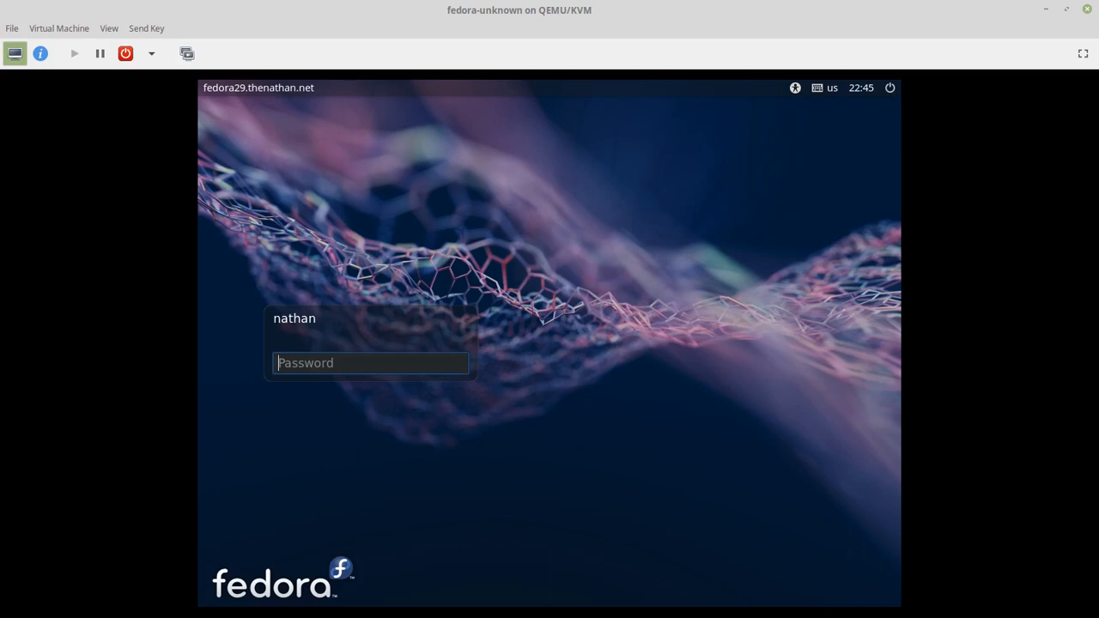
pyautogui.write('***********')
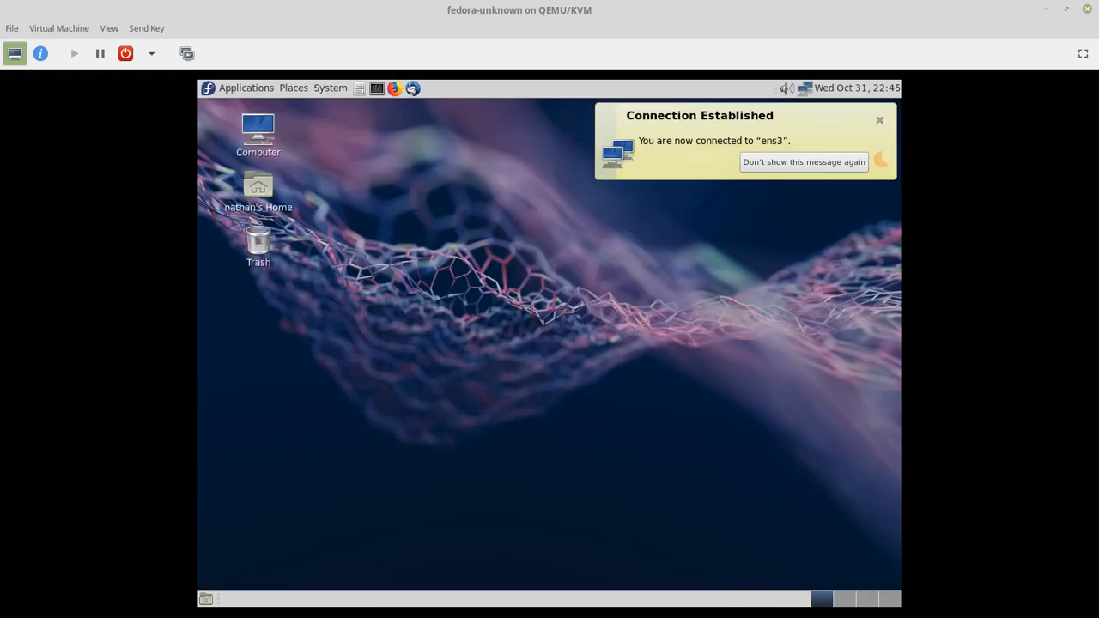
pyautogui.click(1083, 53)
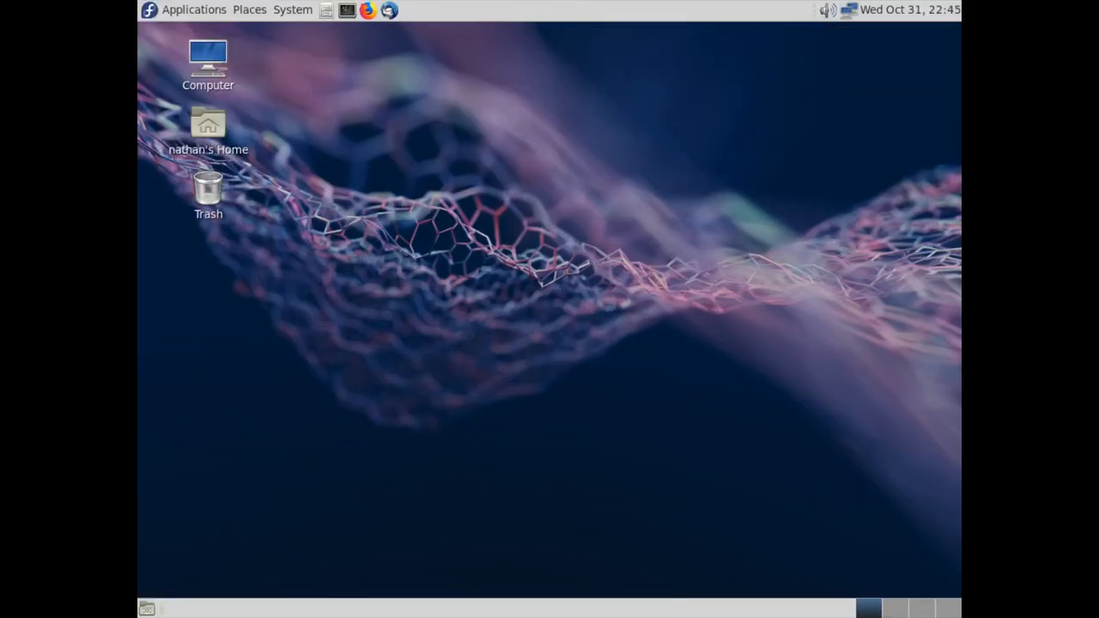